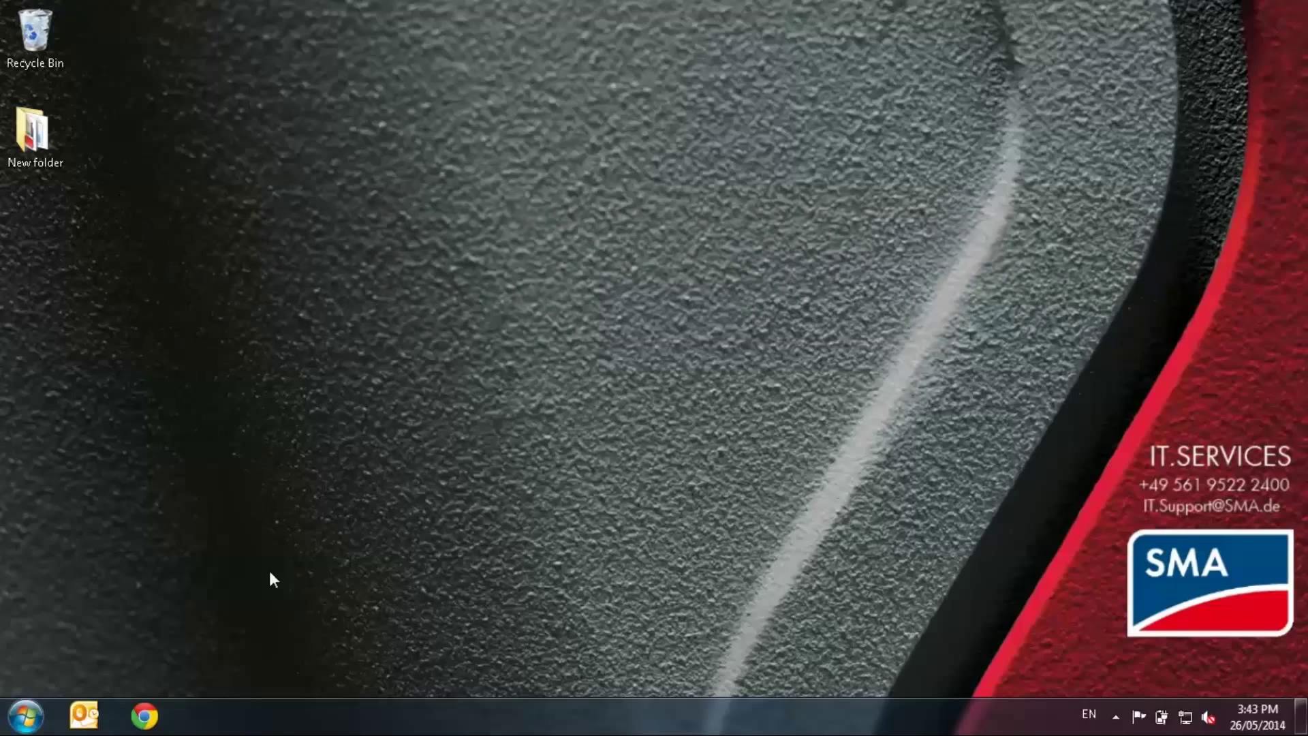
Open Command Prompt via Run (cmd) and list the full network configuration with ipconfig/all
{"action": "left_click", "coordinate": [18, 728]}
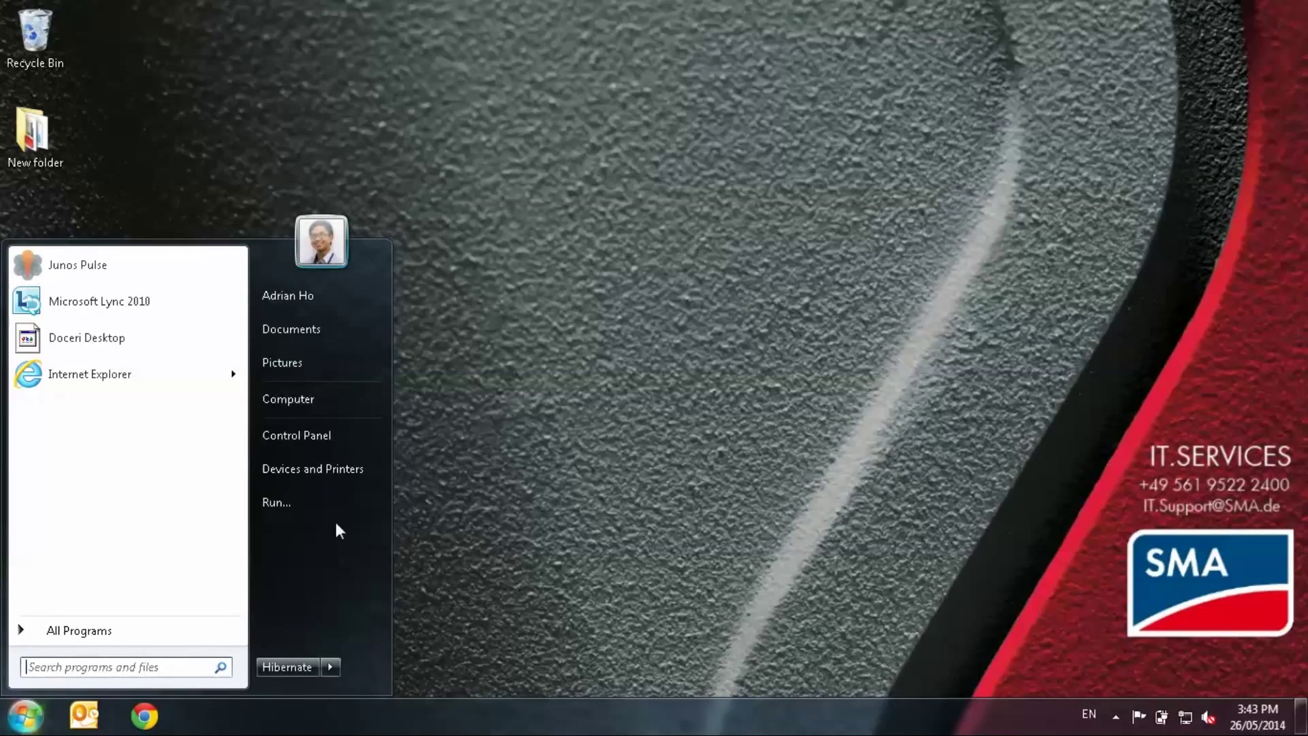
{"action": "left_click", "coordinate": [329, 509]}
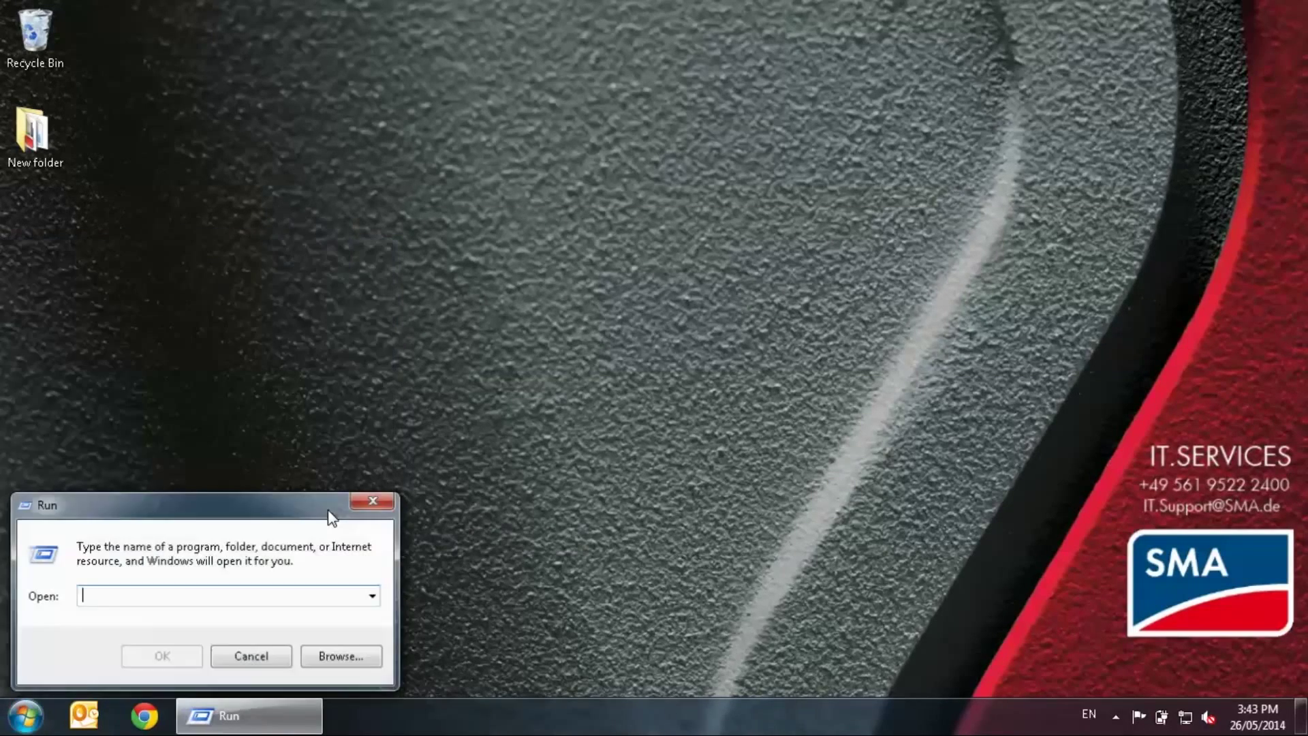
{"action": "type", "text": "cmd"}
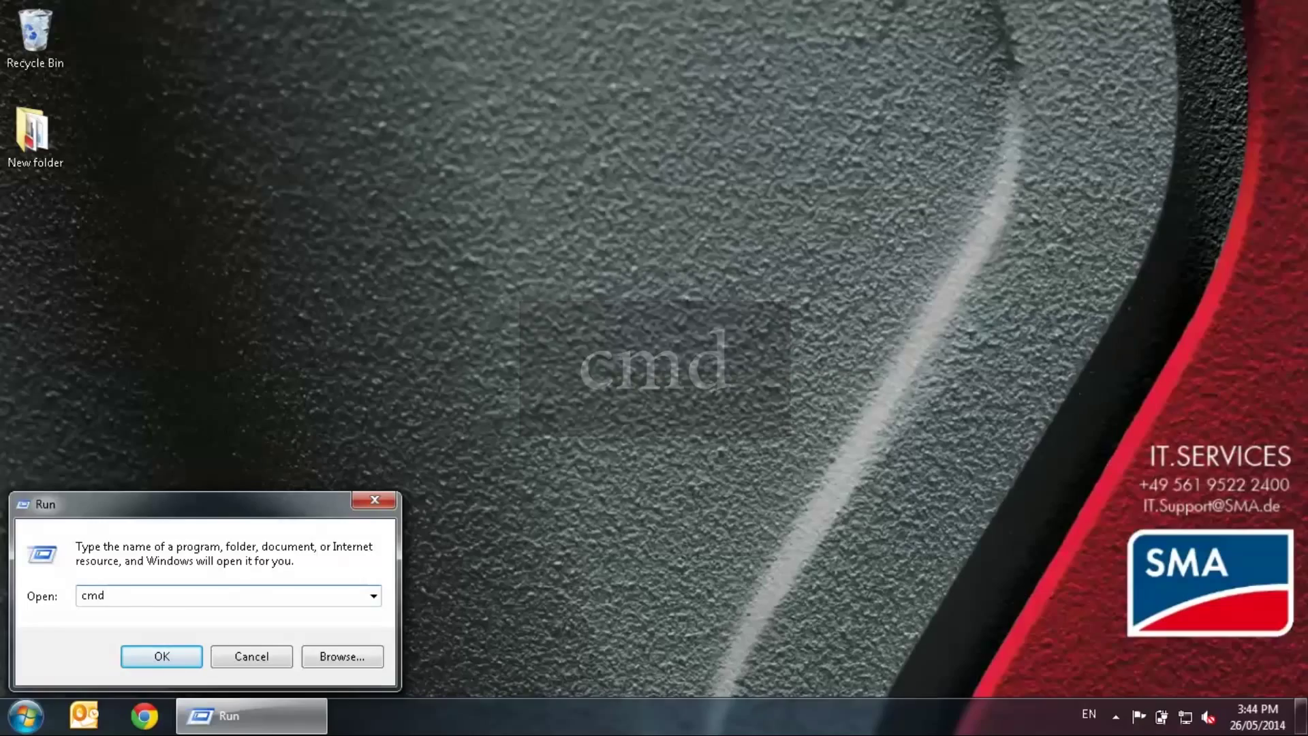
{"action": "key", "text": "Return"}
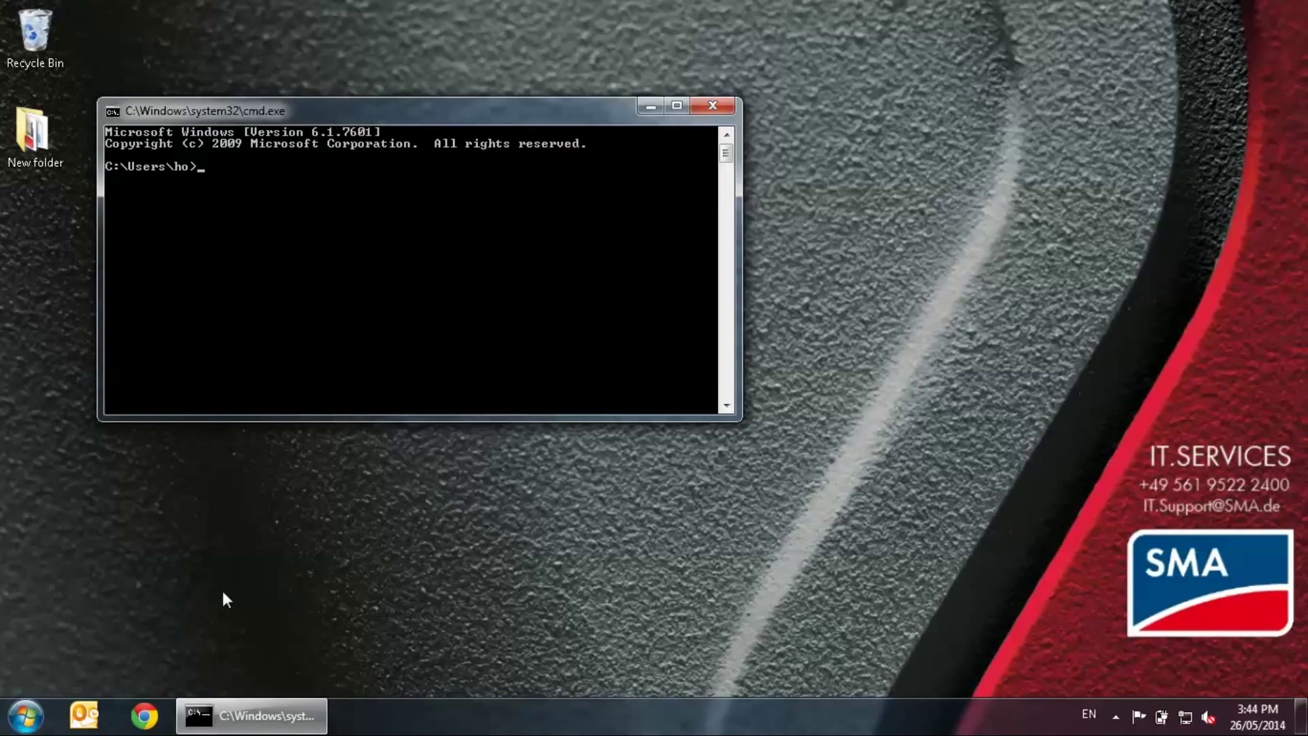
{"action": "type", "text": "ipconfig/all"}
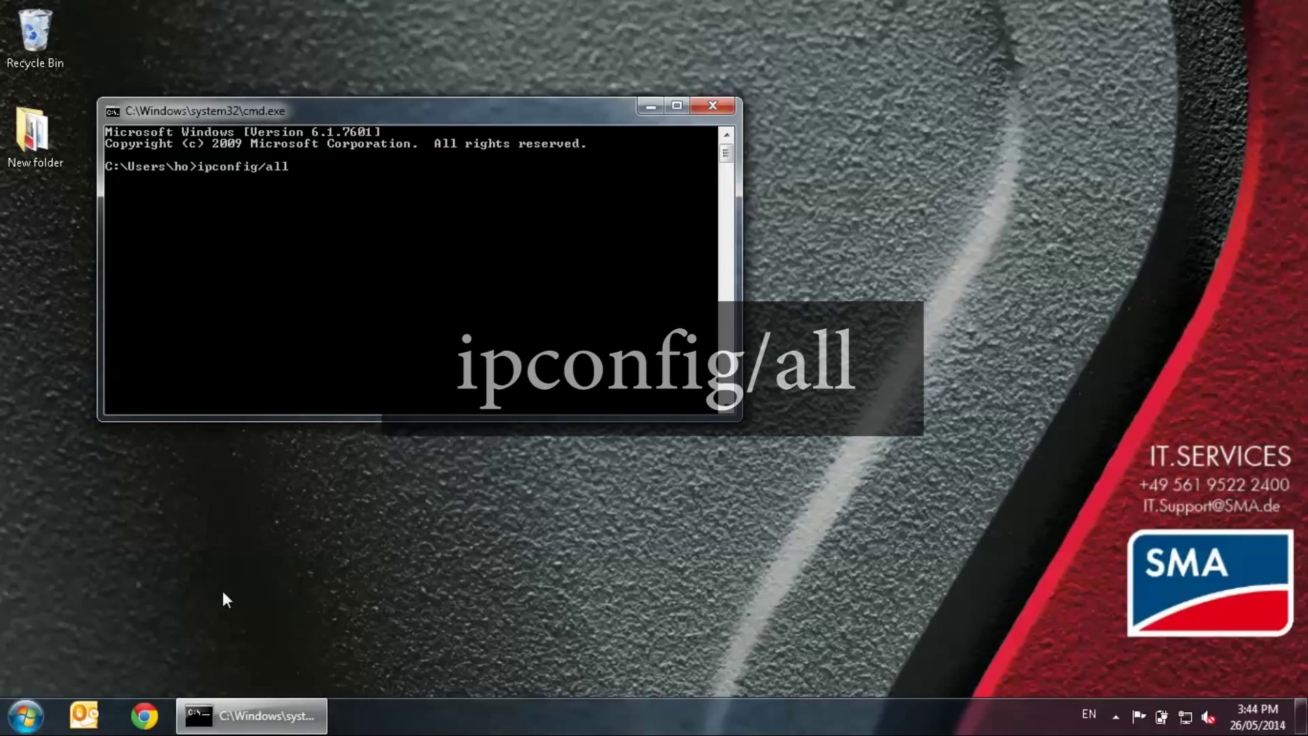
{"action": "key", "text": "Return"}
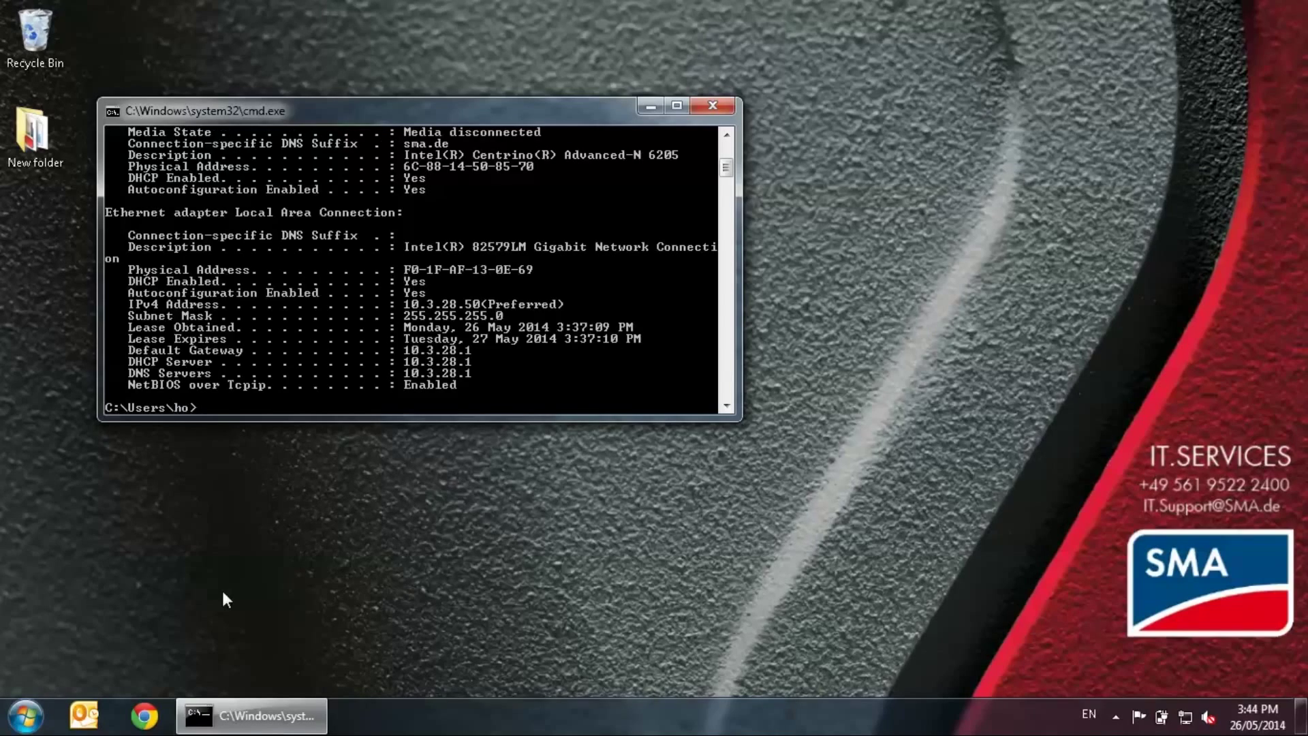
Select and copy the IPv4 address line showing 10.3.28.50
{"action": "left_click", "coordinate": [728, 136]}
{"action": "left_click", "coordinate": [728, 135]}
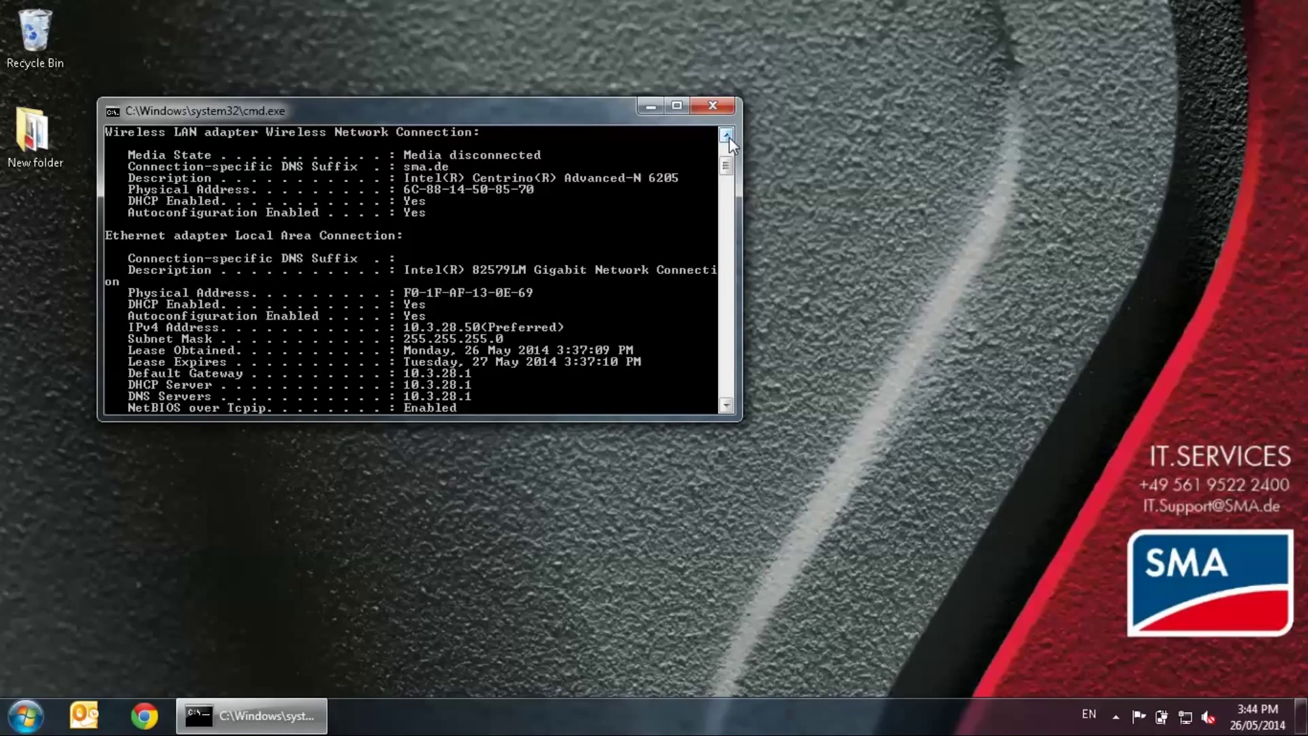
{"action": "left_click_drag", "start_coordinate": [127, 327], "coordinate": [571, 328]}
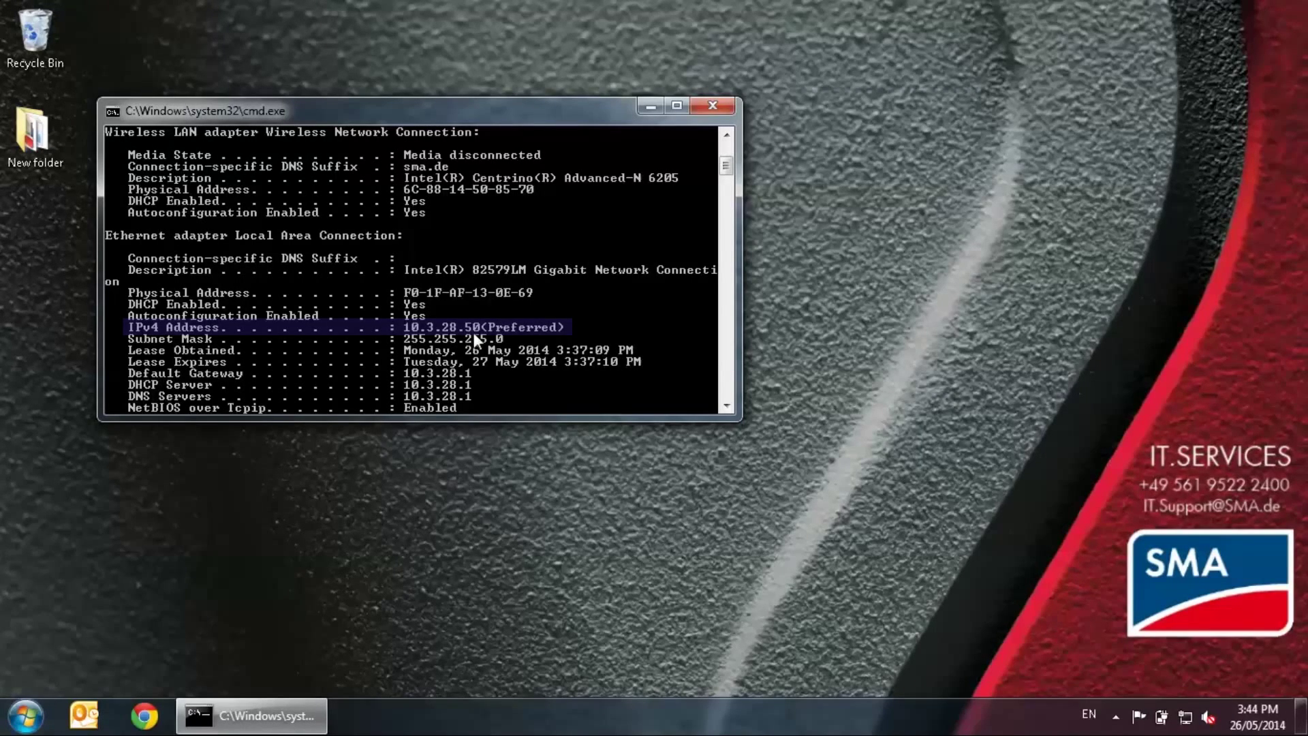
{"action": "key", "text": "Return"}
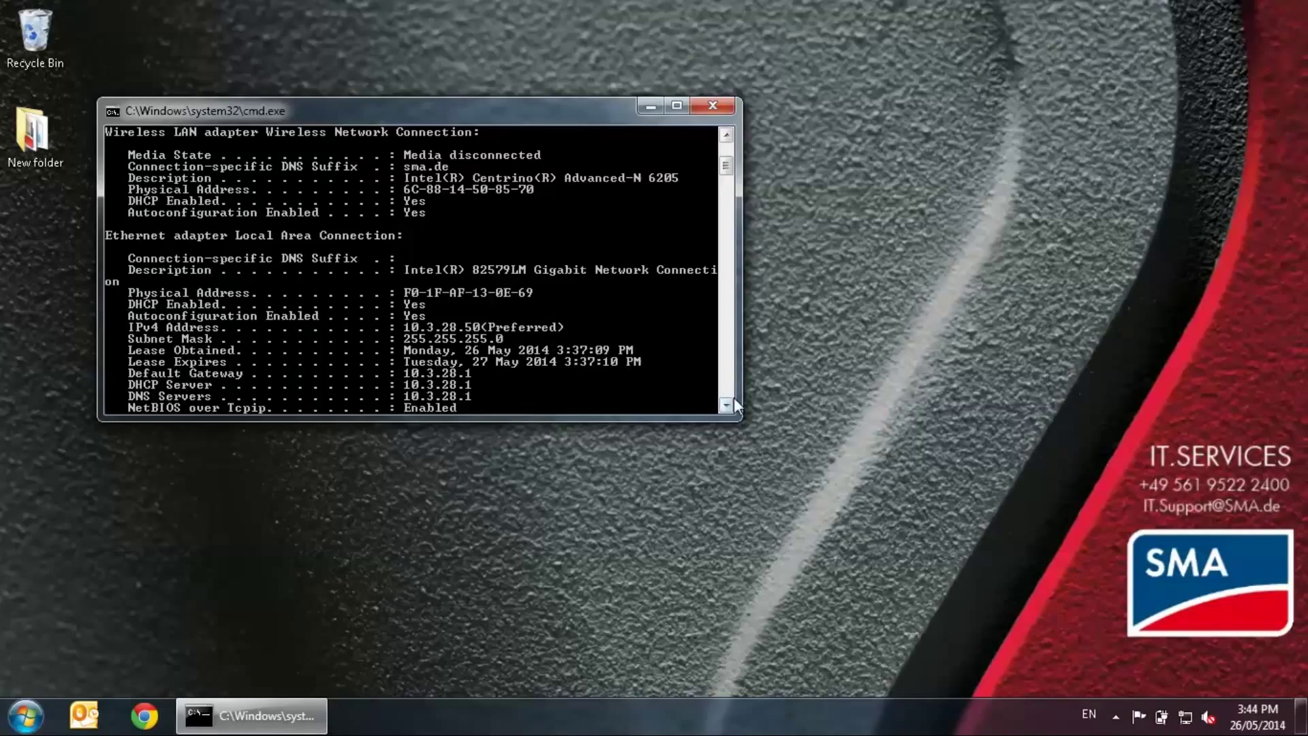
{"action": "left_click", "coordinate": [726, 406]}
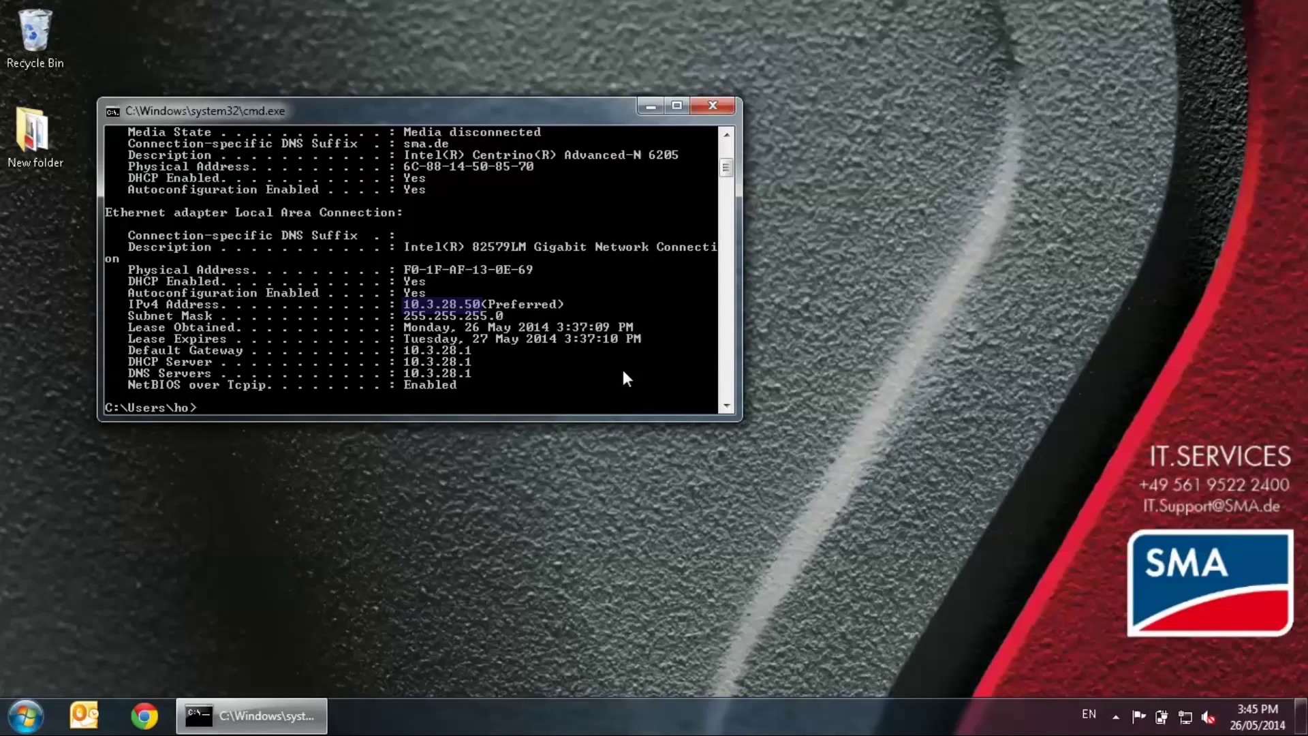
{"action": "right_click", "coordinate": [623, 372]}
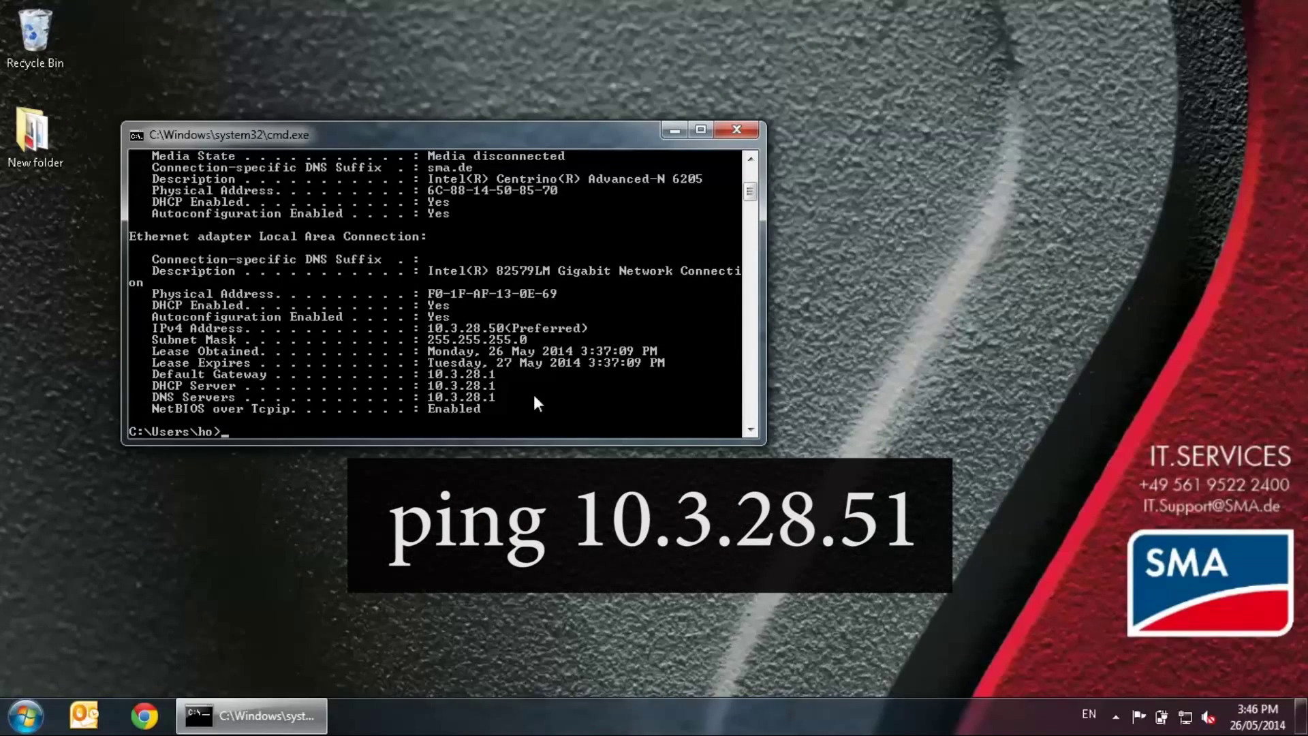
Ping 10.3.28.51 and confirm four replies with 0% loss
{"action": "type", "text": "ping 10.3.28.51"}
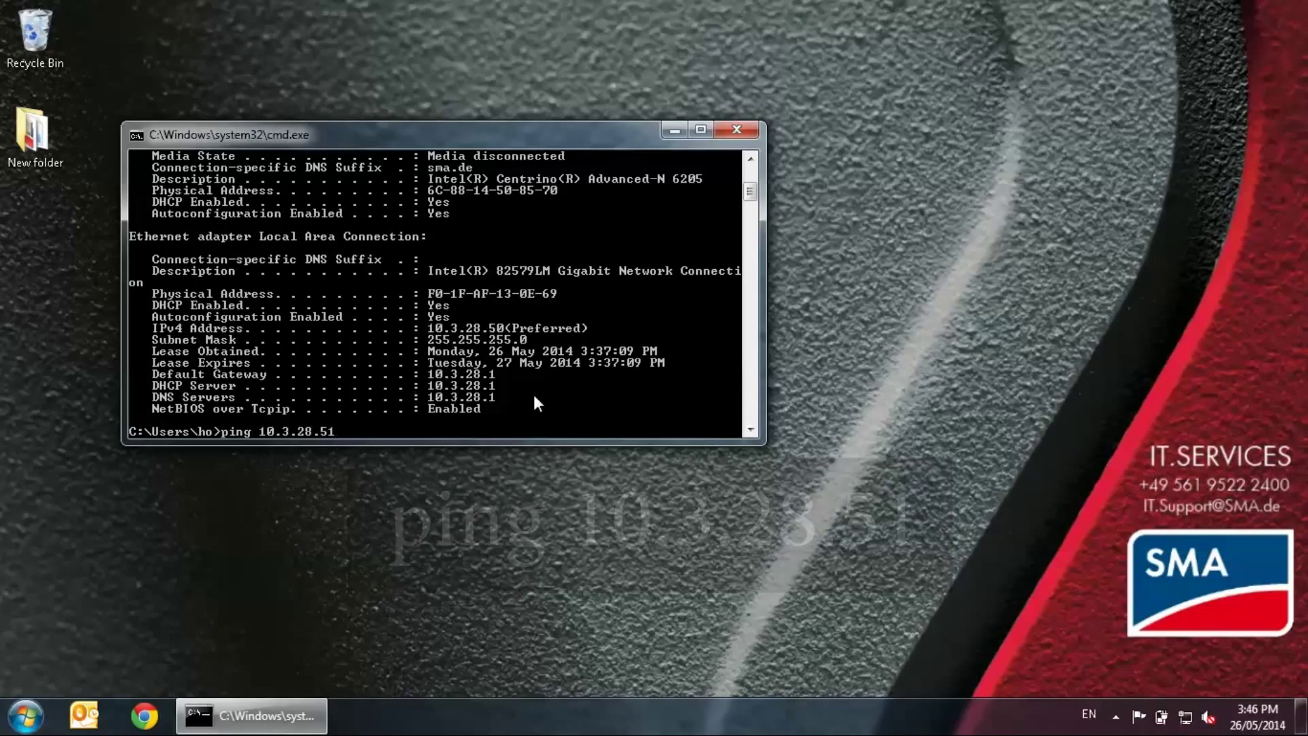
{"action": "key", "text": "Return"}
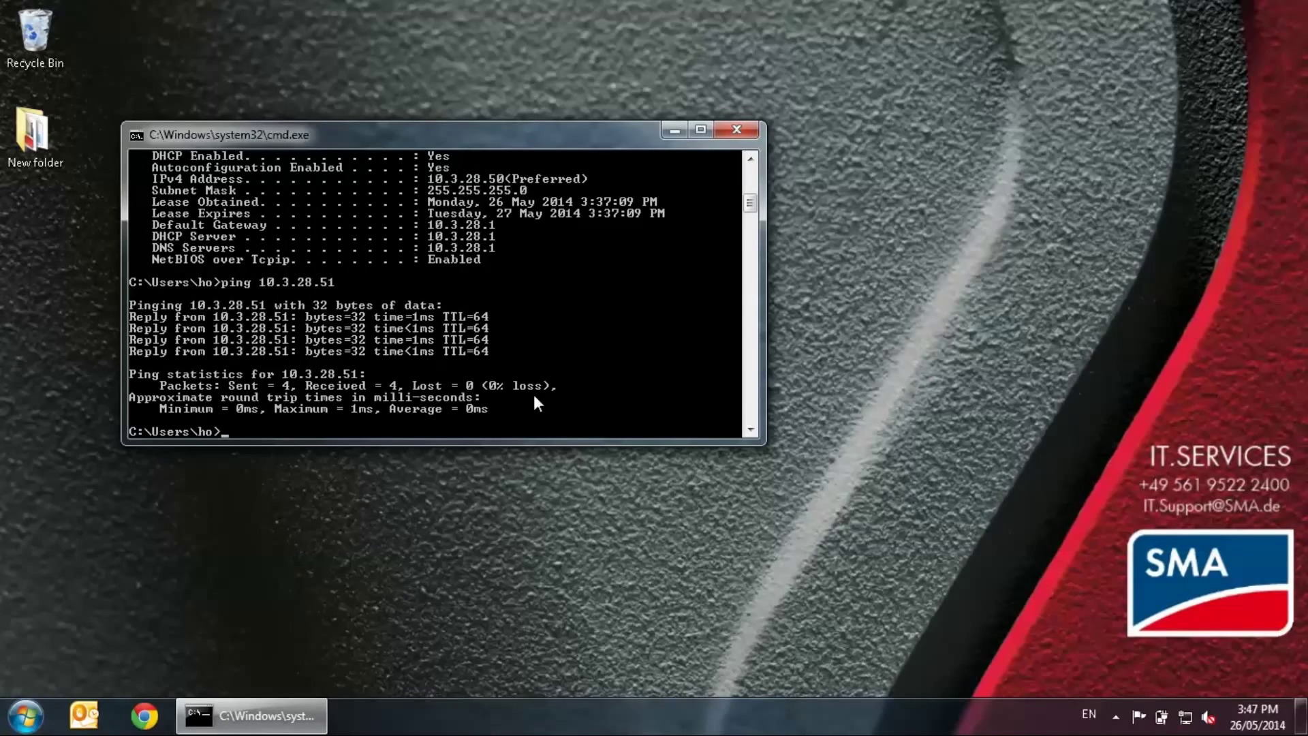
Ping 10.3.28.16, which reports destination host unreachable
{"action": "type", "text": "ping"}
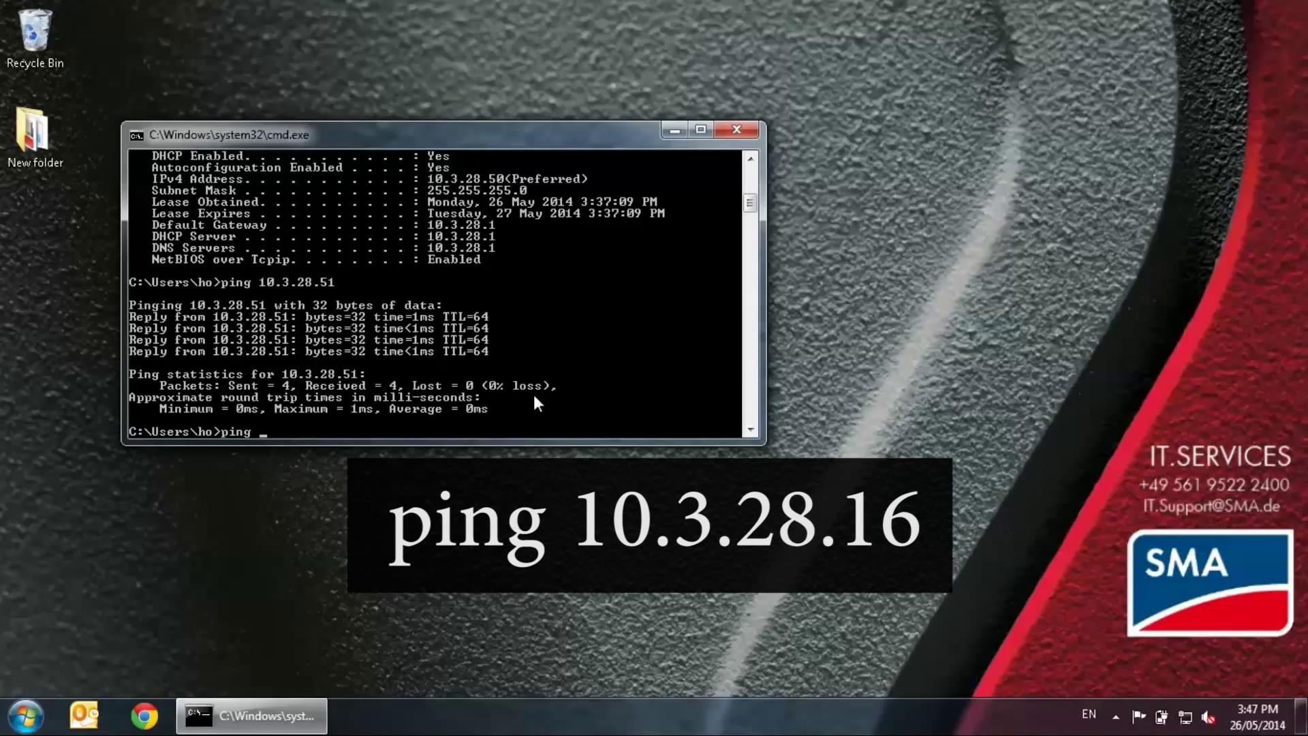
{"action": "type", "text": " 10.3.28.16"}
{"action": "key", "text": "Return"}
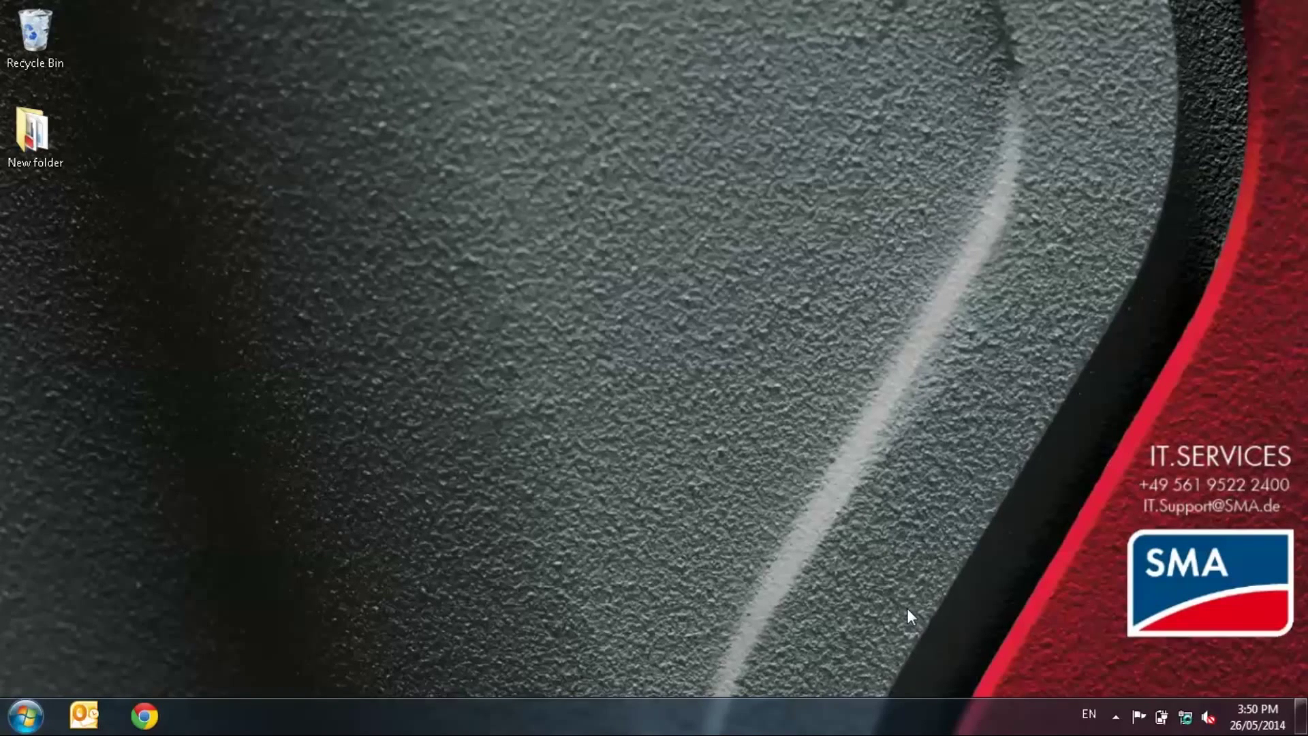
Open Network Connections by running ncpa.cpl from the Run dialog
{"action": "left_click", "coordinate": [26, 715]}
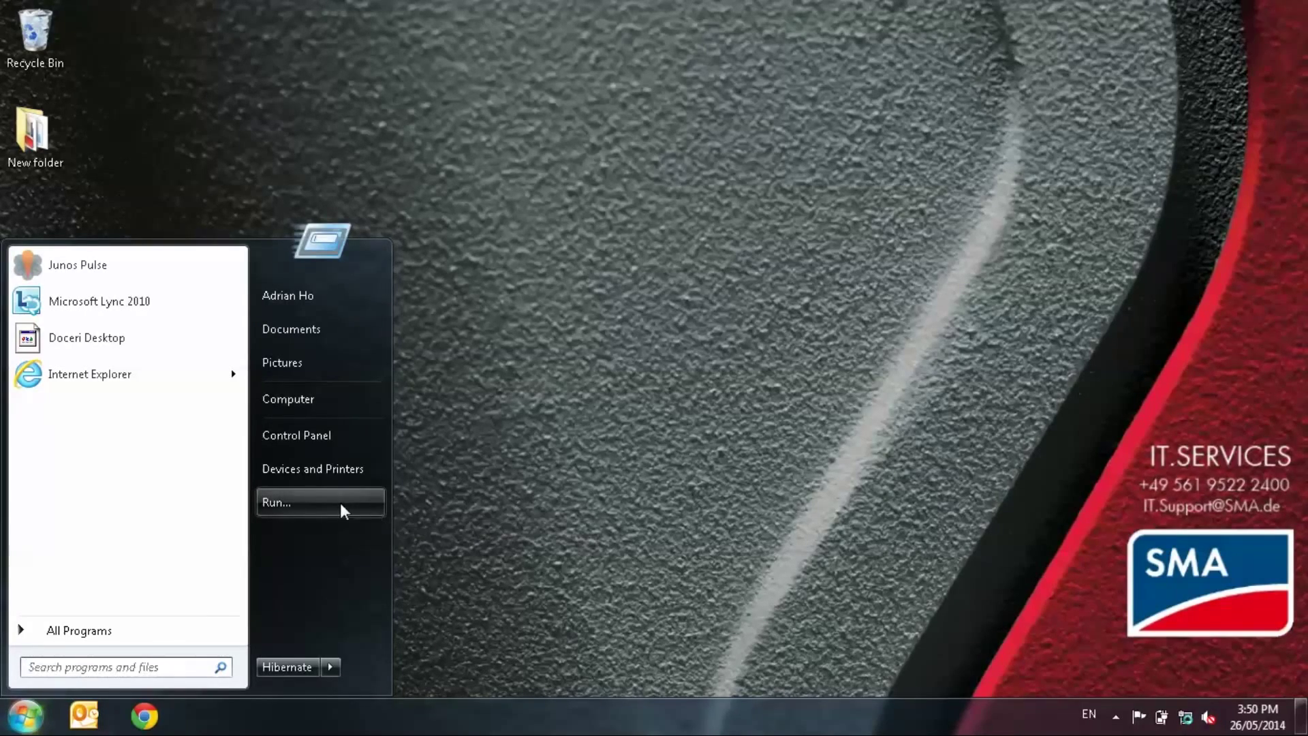
{"action": "left_click", "coordinate": [320, 503]}
{"action": "type", "text": "nc"}
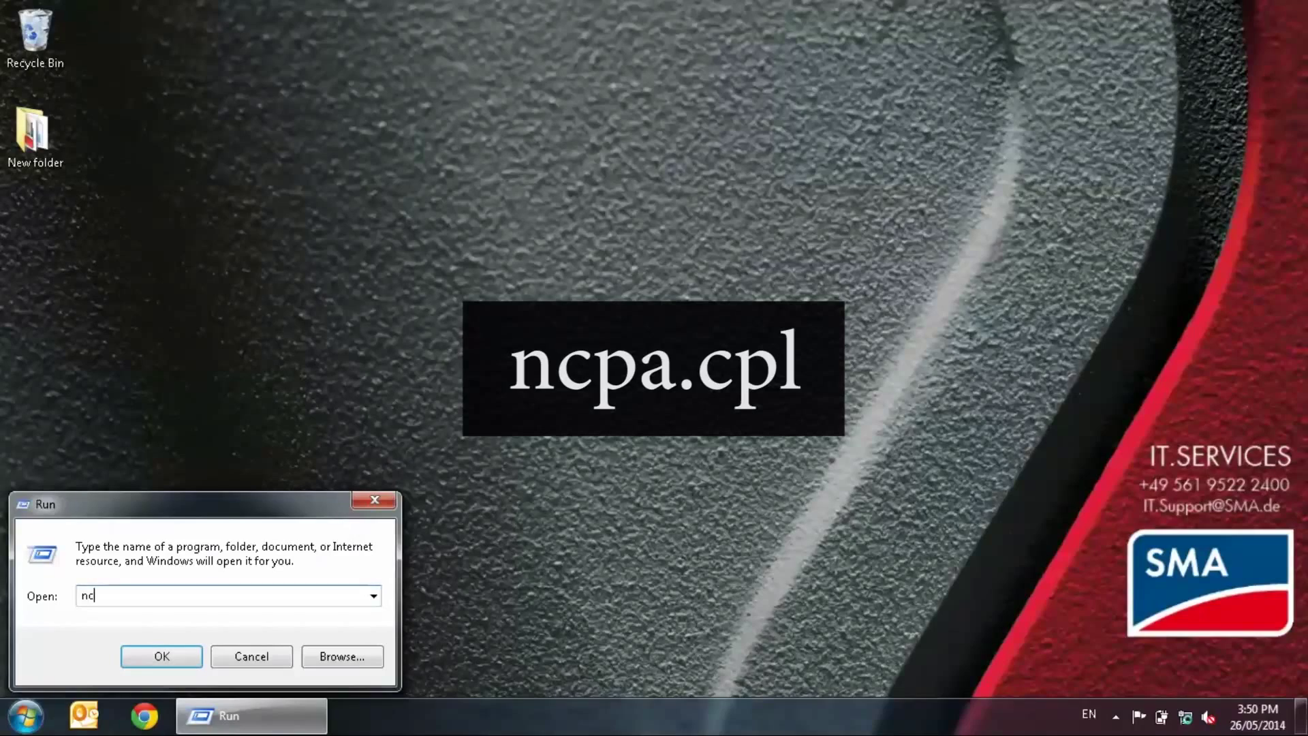
{"action": "type", "text": "pa.cpl"}
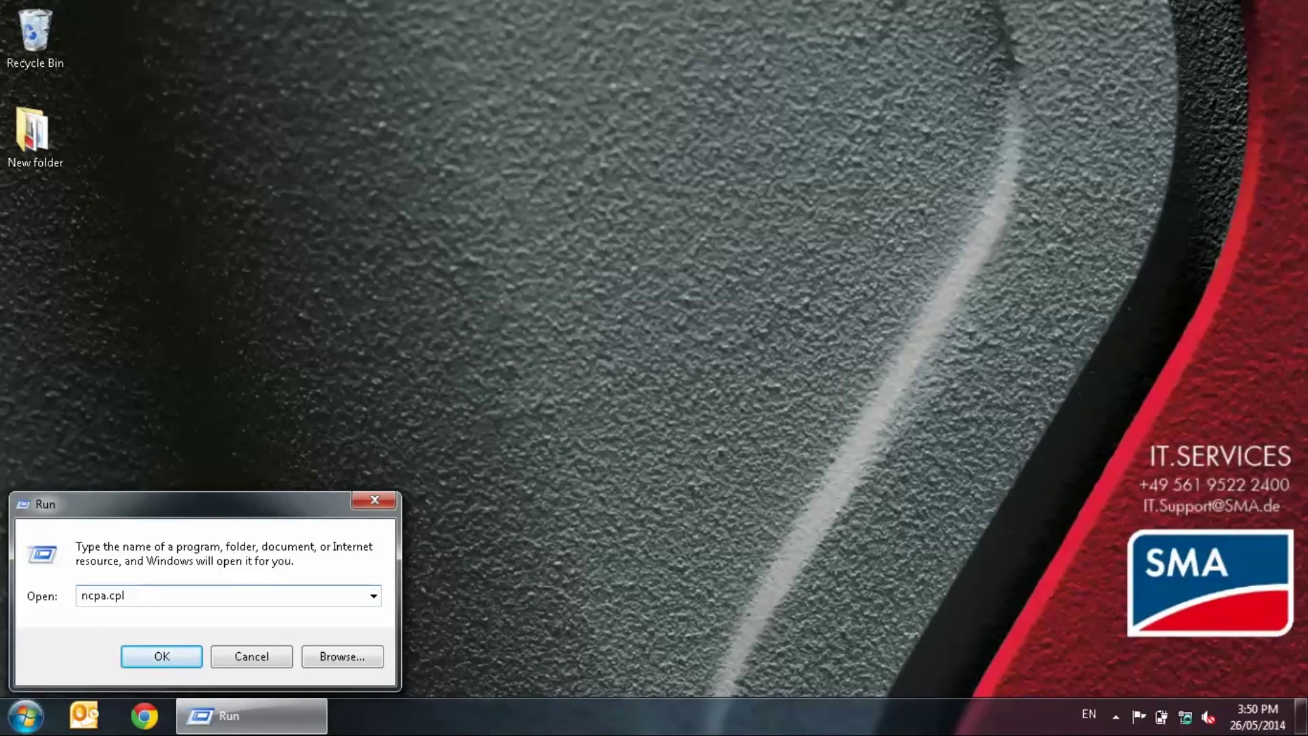
{"action": "key", "text": "Return"}
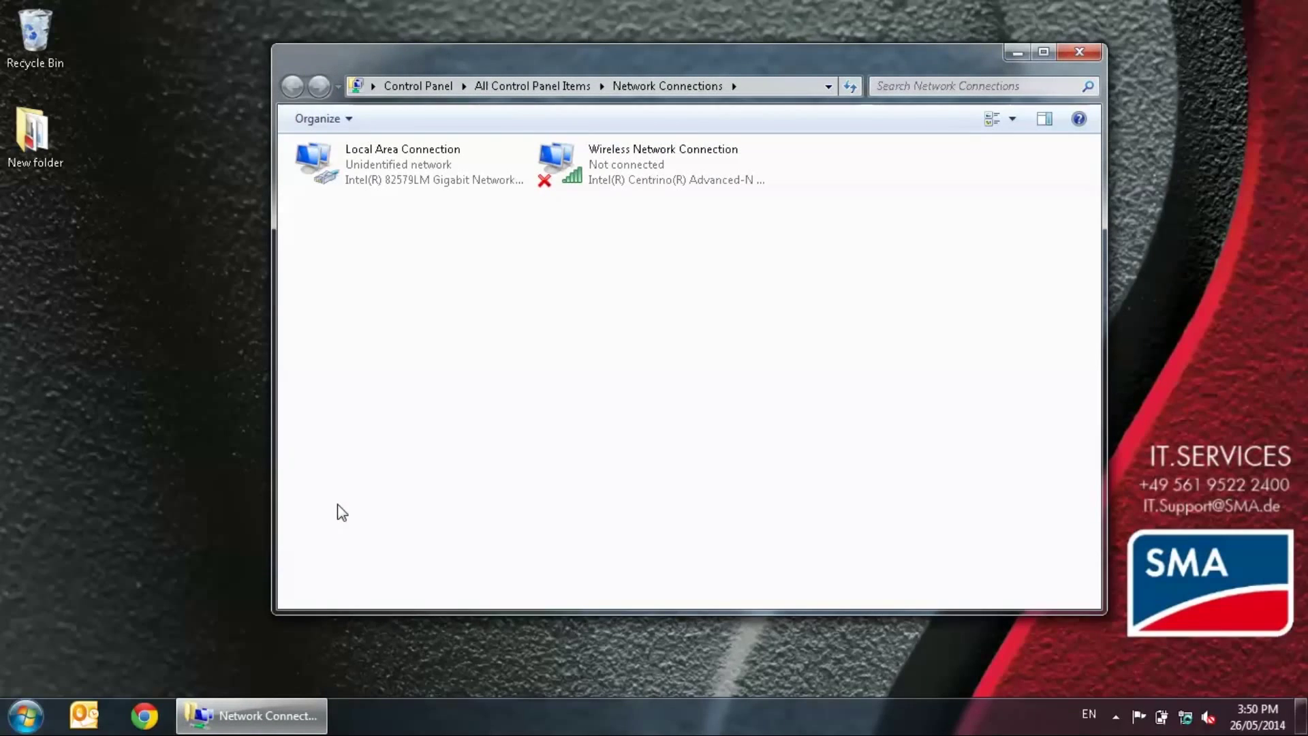
Open the Internet Protocol Version 4 (TCP/IPv4) properties of Local Area Connection
{"action": "right_click", "coordinate": [399, 172]}
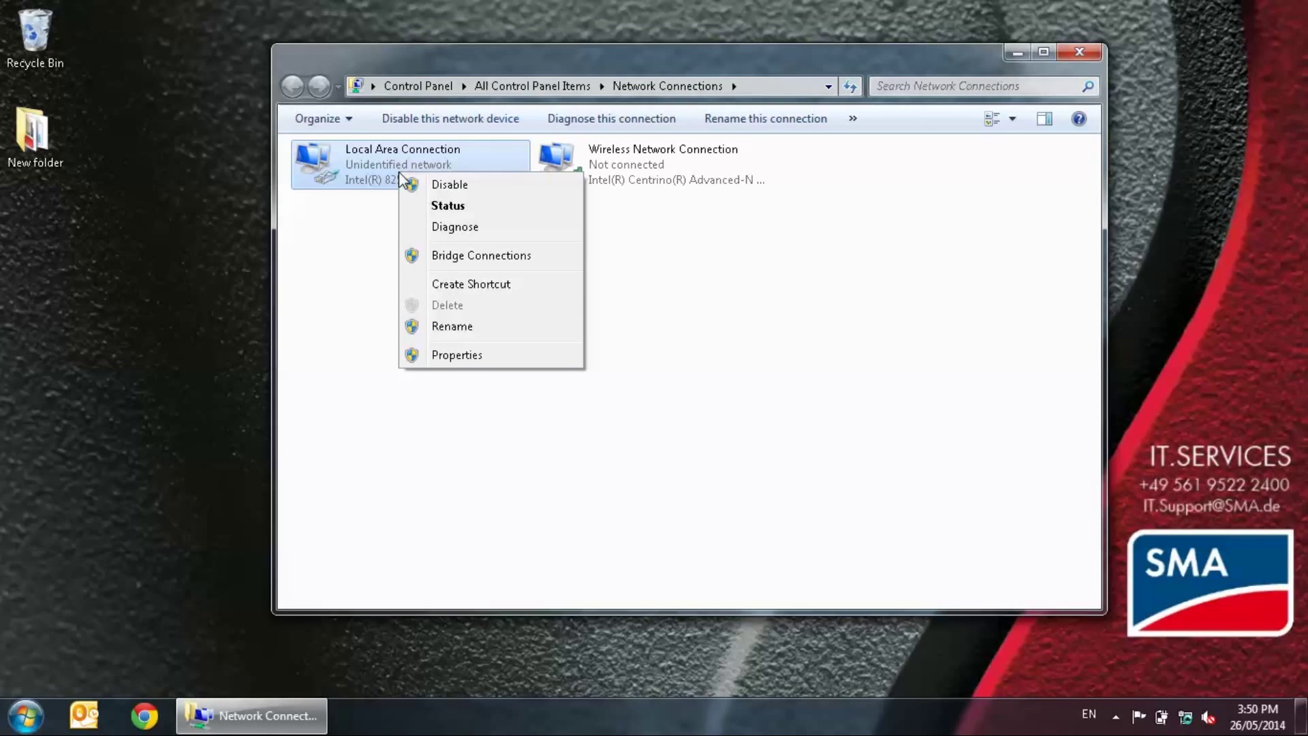
{"action": "left_click", "coordinate": [503, 356]}
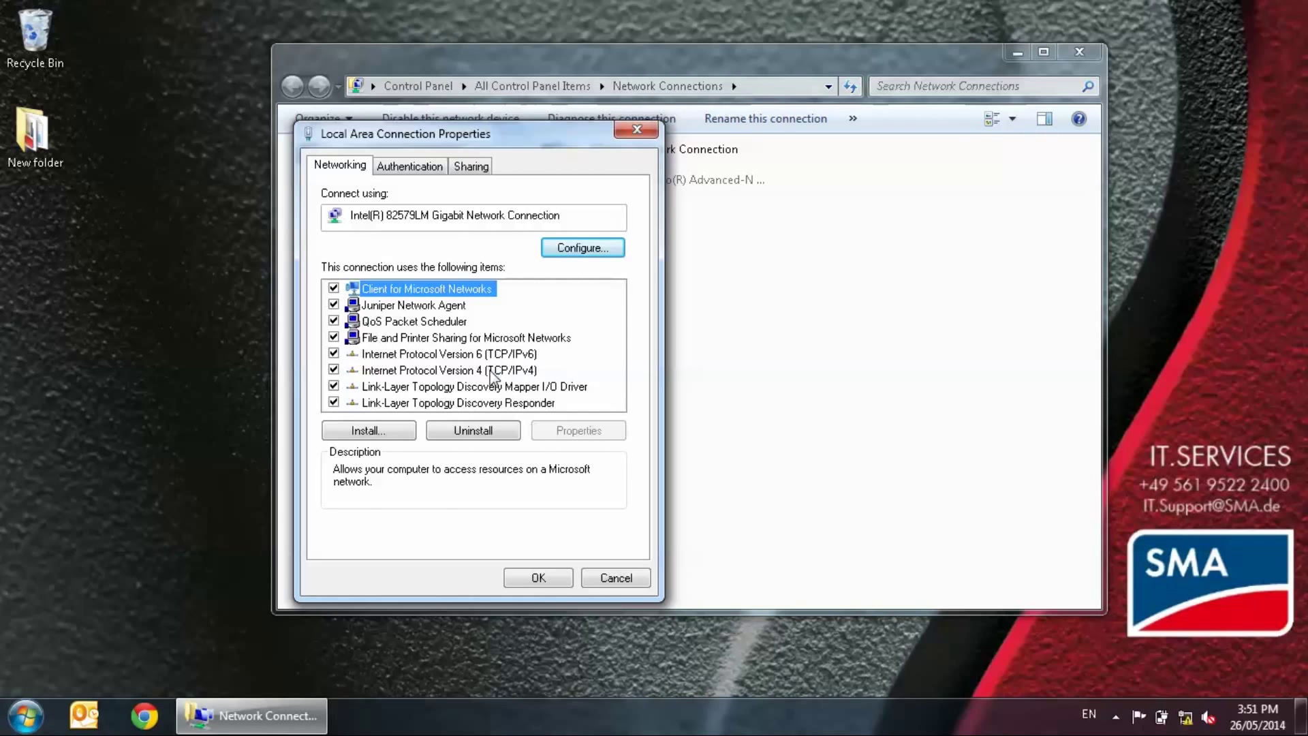
{"action": "left_click", "coordinate": [527, 372]}
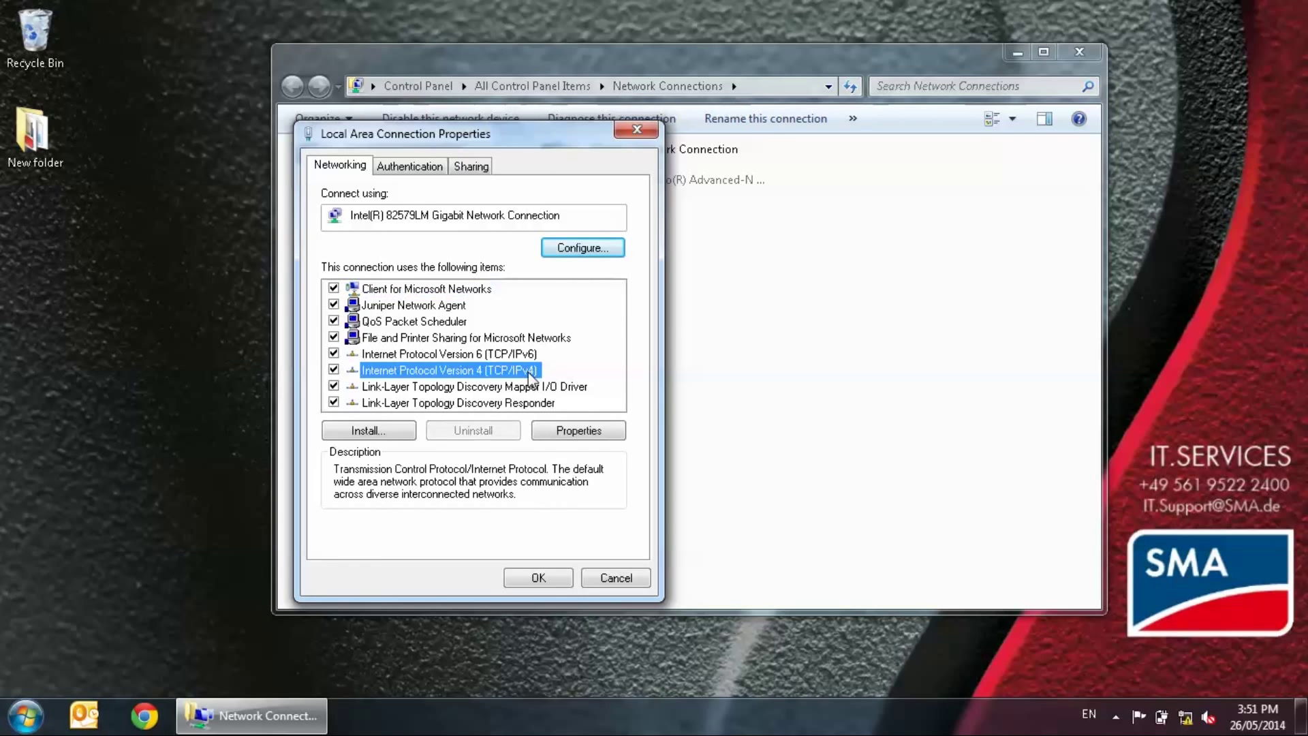
{"action": "left_click", "coordinate": [566, 428]}
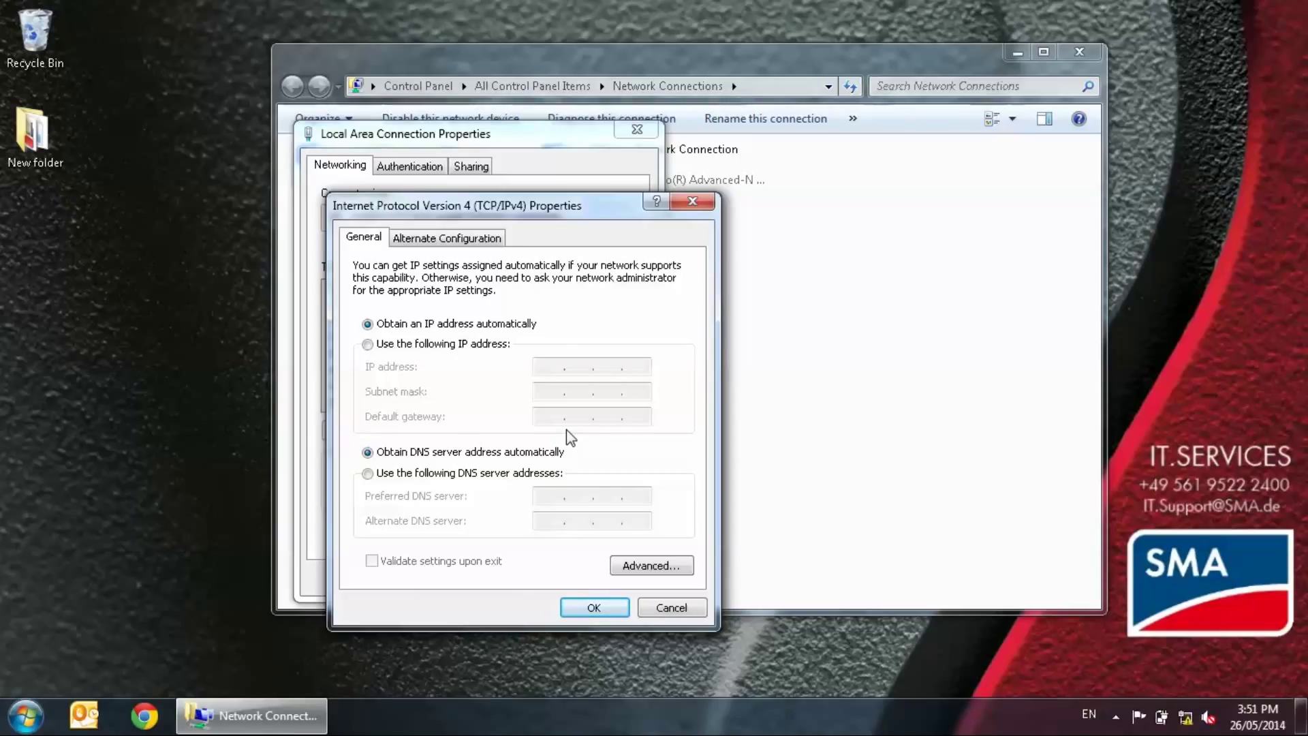
Give Local Area Connection fixed IP 192.168.0.100 with mask 255.255.255.0, then close all windows
{"action": "left_click", "coordinate": [472, 343]}
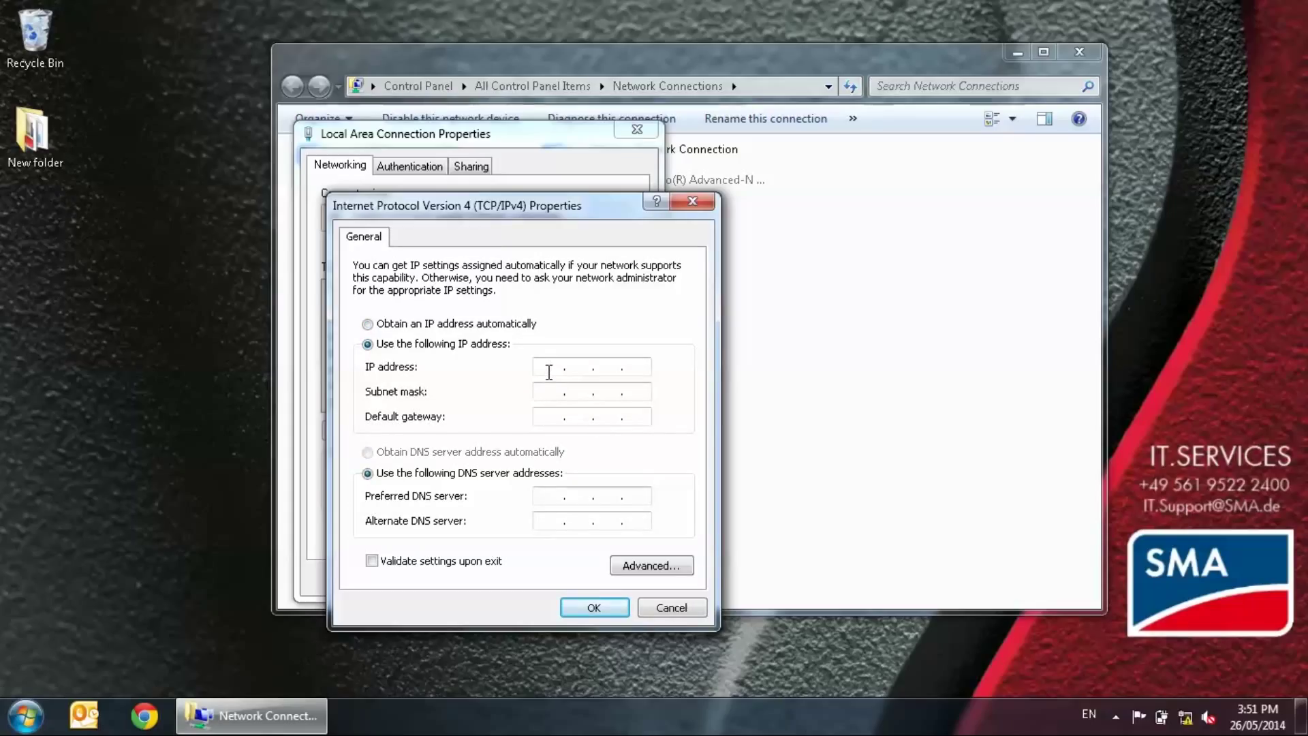
{"action": "left_click", "coordinate": [549, 369]}
{"action": "type", "text": "192 . 1"}
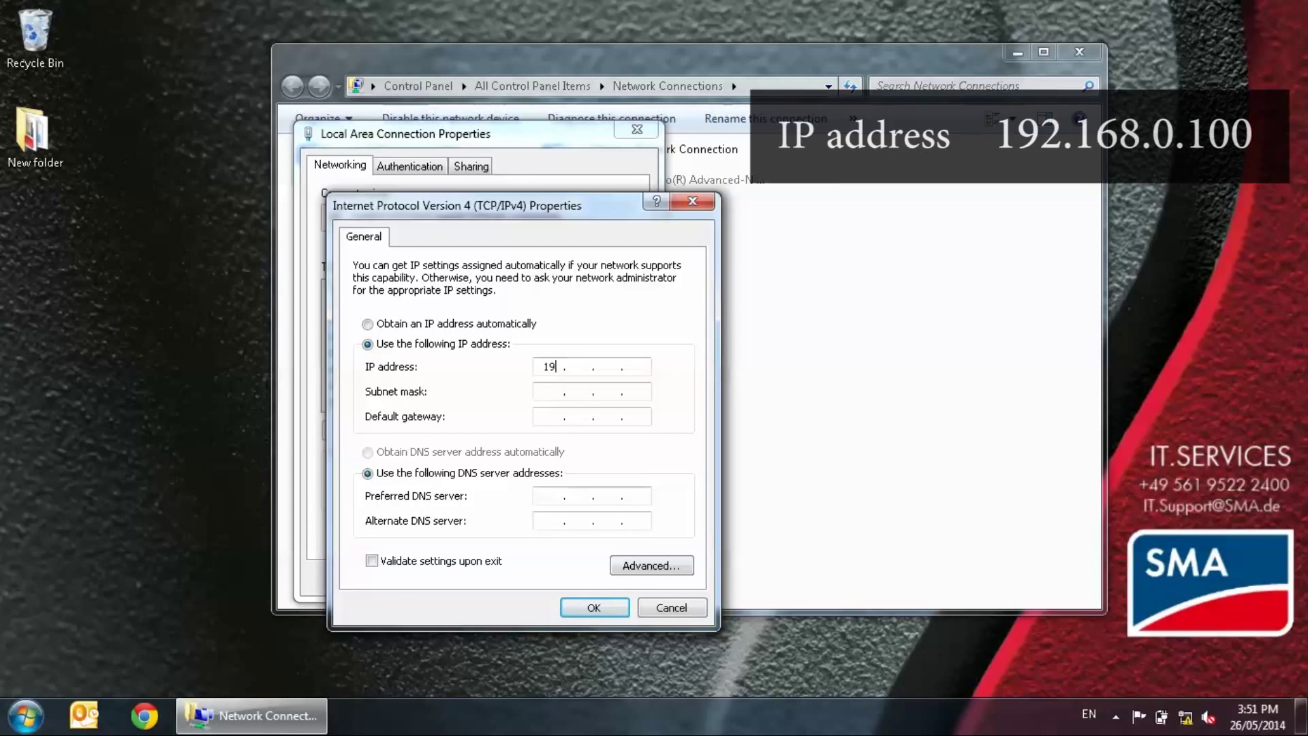
{"action": "type", "text": "68 . 0 . "}
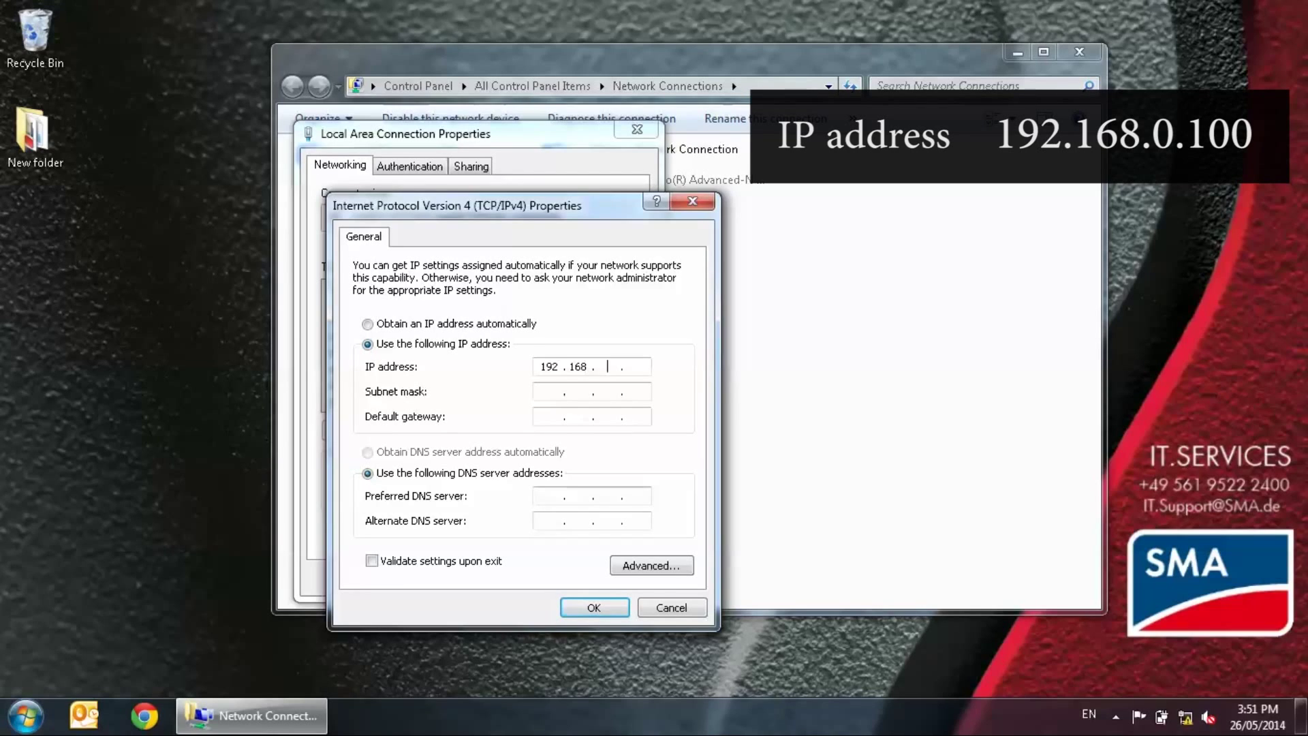
{"action": "type", "text": "100"}
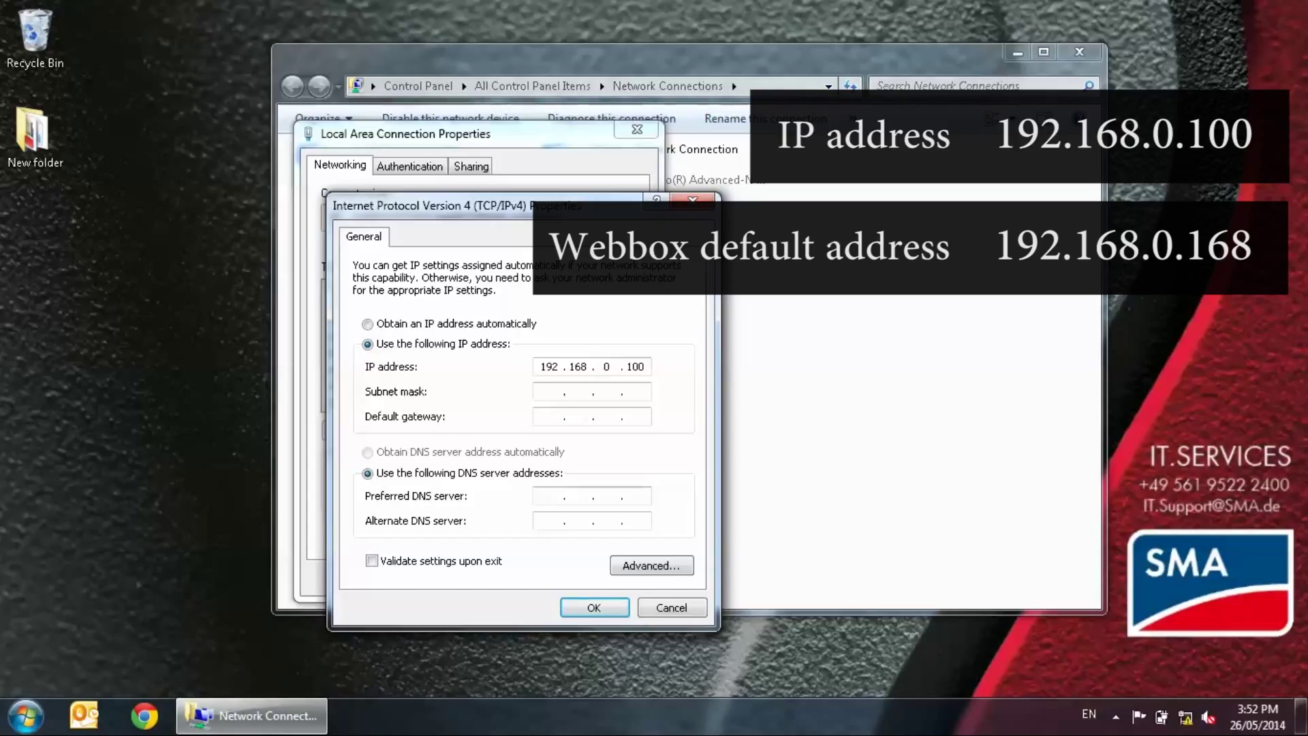
{"action": "left_click", "coordinate": [545, 392]}
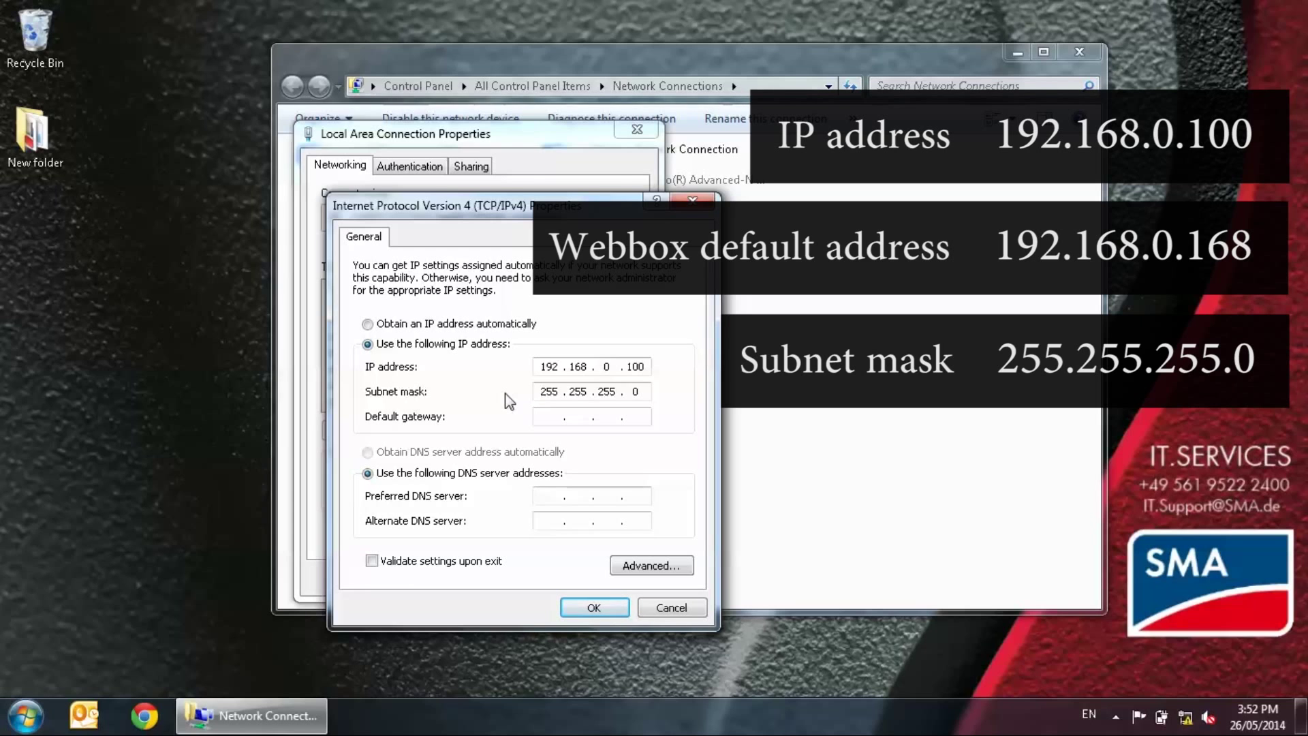
{"action": "left_click", "coordinate": [597, 608]}
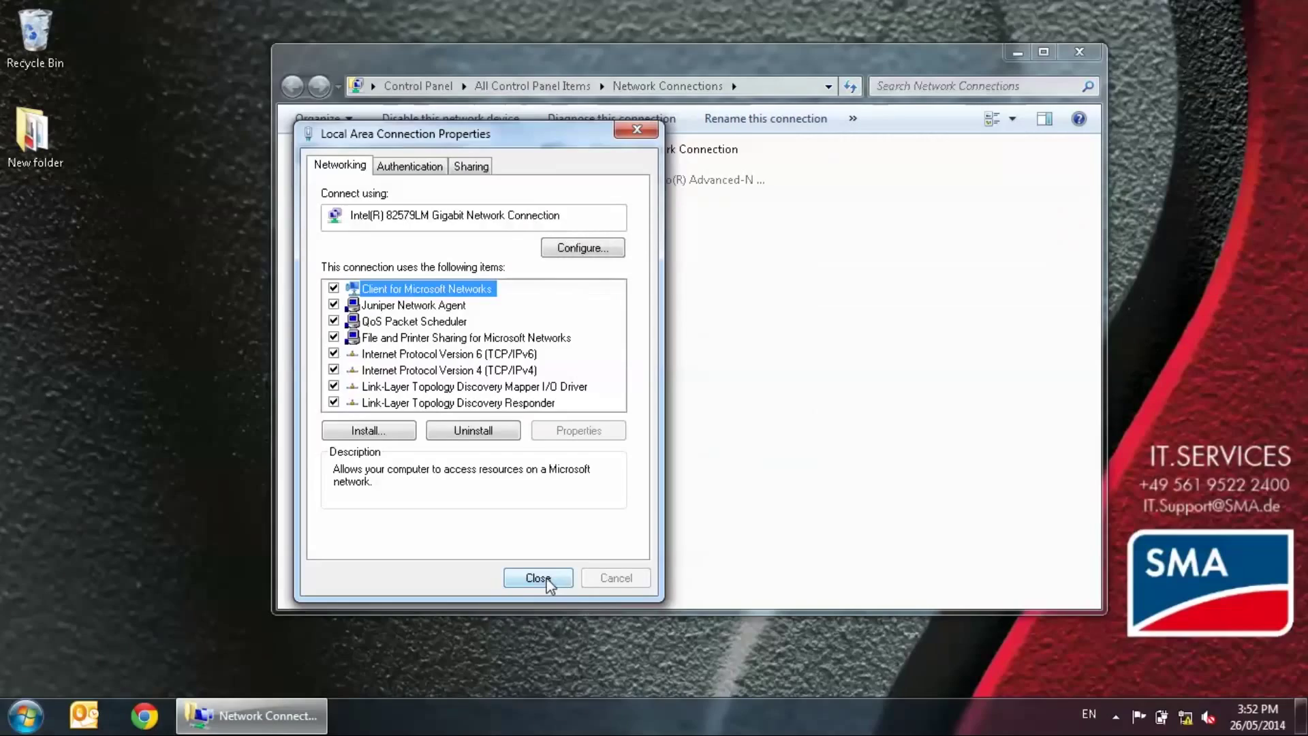
{"action": "left_click", "coordinate": [538, 577]}
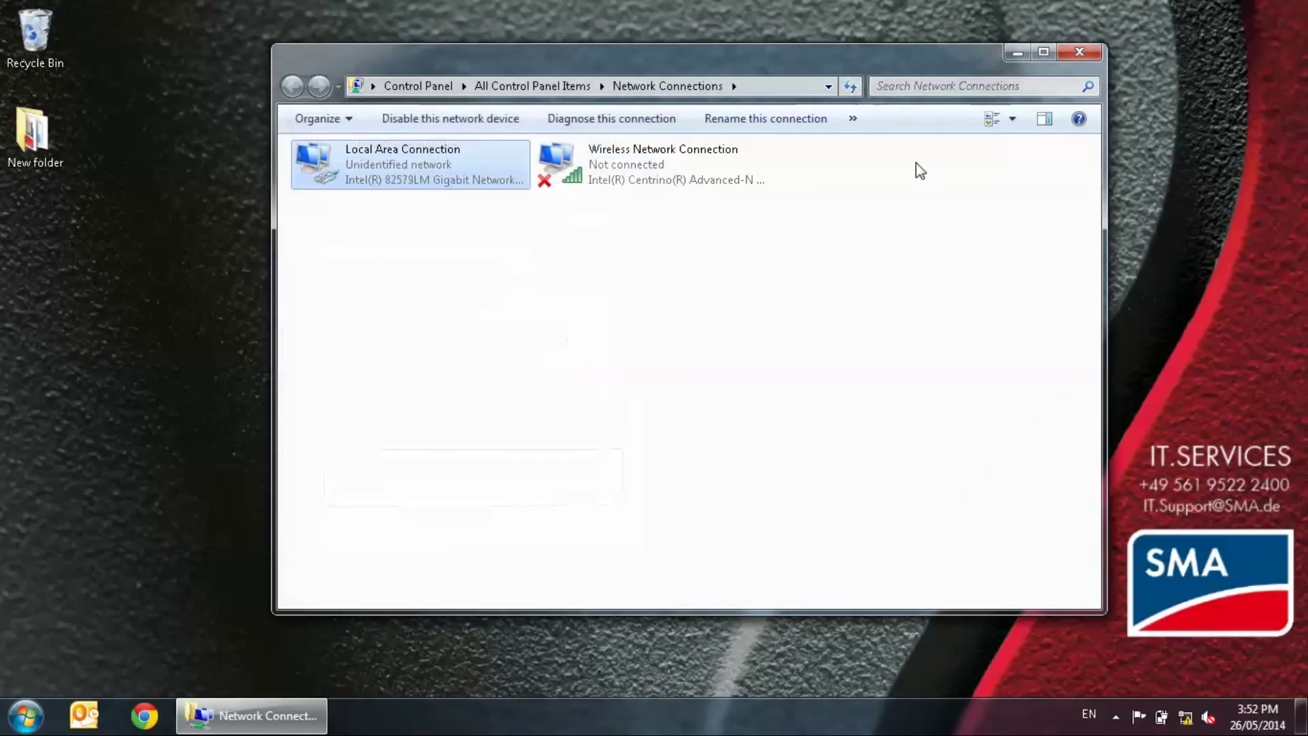
{"action": "left_click", "coordinate": [1082, 53]}
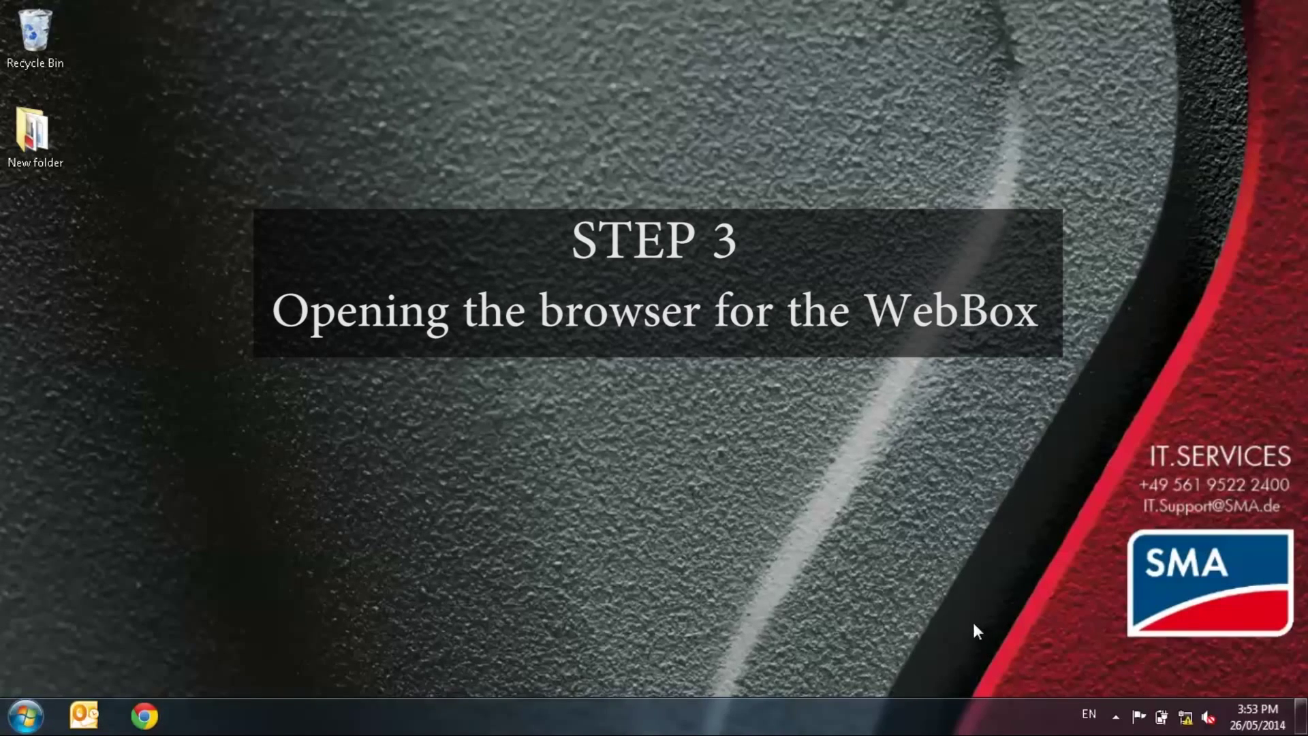
Launch Chrome and enter 192.168.0.168 in the address bar
{"action": "left_click", "coordinate": [146, 716]}
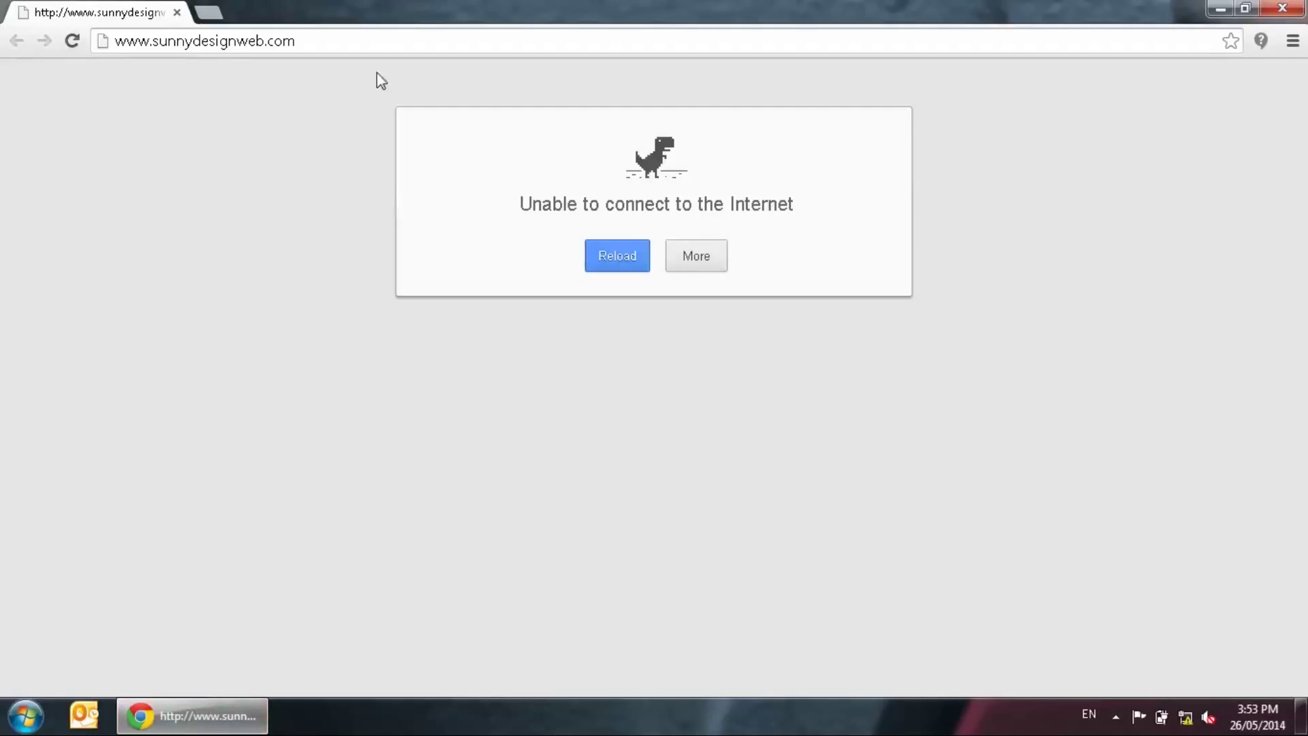
{"action": "left_click", "coordinate": [378, 43]}
{"action": "type", "text": "192.16"}
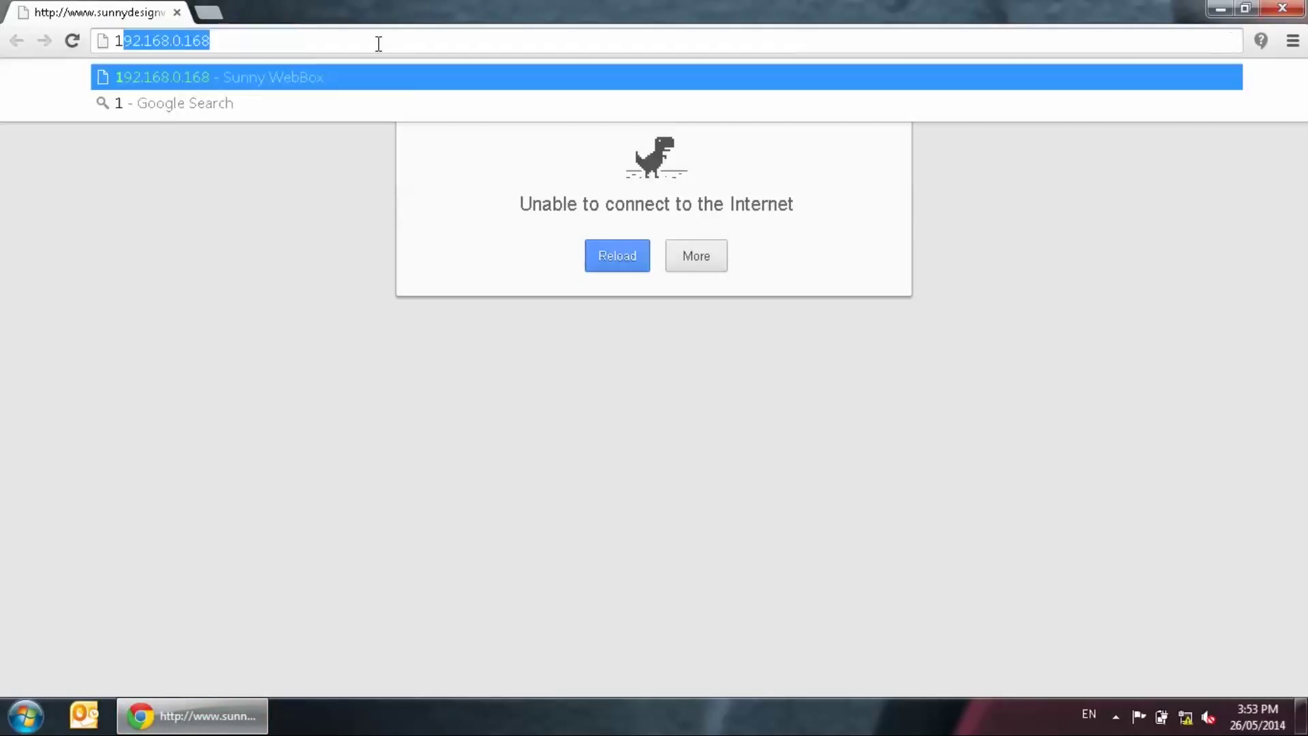
{"action": "type", "text": "8.0.168"}
Load the WebBox page at 192.168.0.168, showing 0 W power and 0 Wh yields
{"action": "key", "text": "Return"}
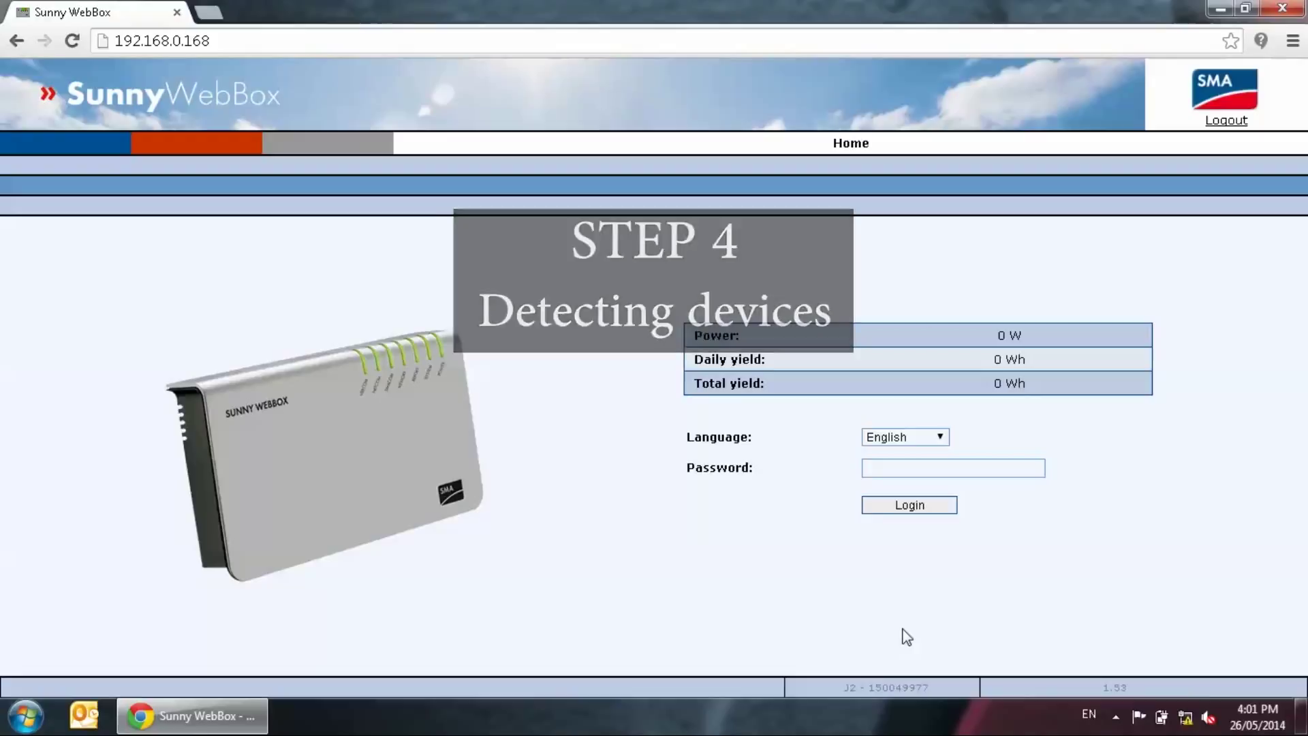
Log in to the WebBox with the default password
{"action": "left_click", "coordinate": [941, 467]}
{"action": "type", "text": "sma"}
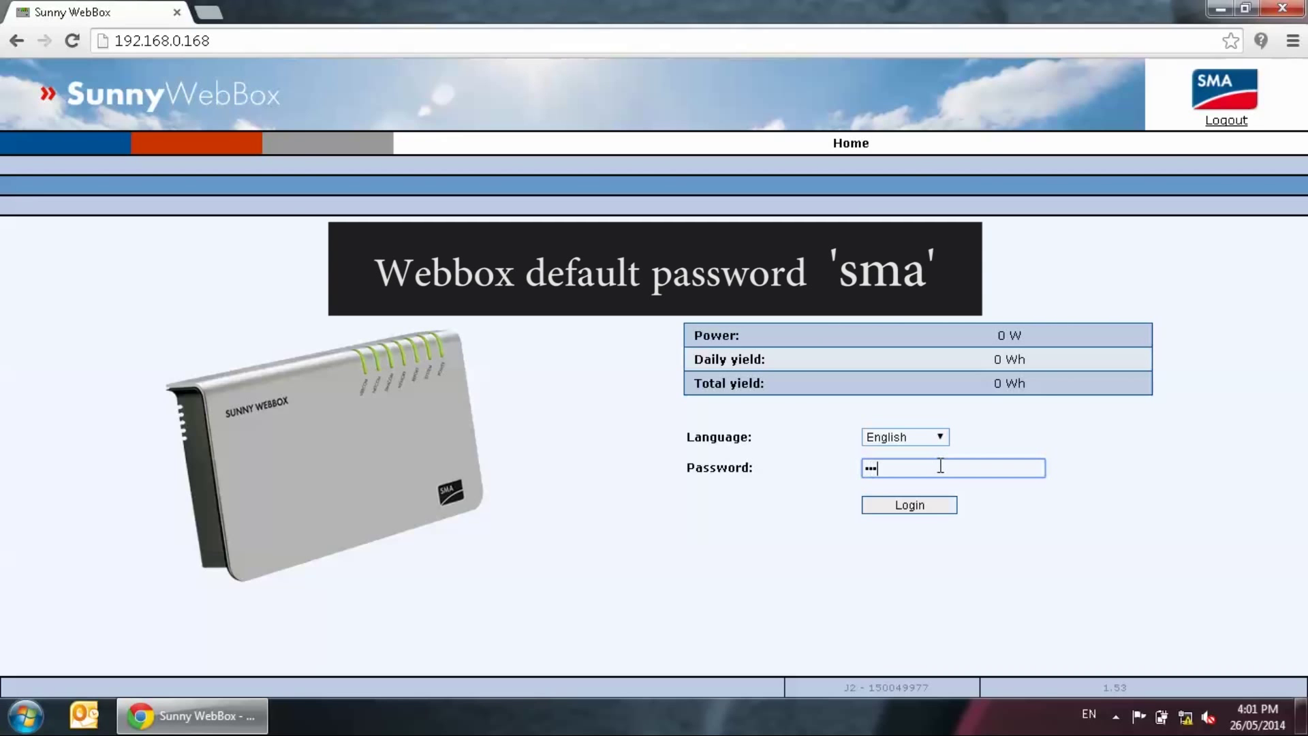
{"action": "key", "text": "Return"}
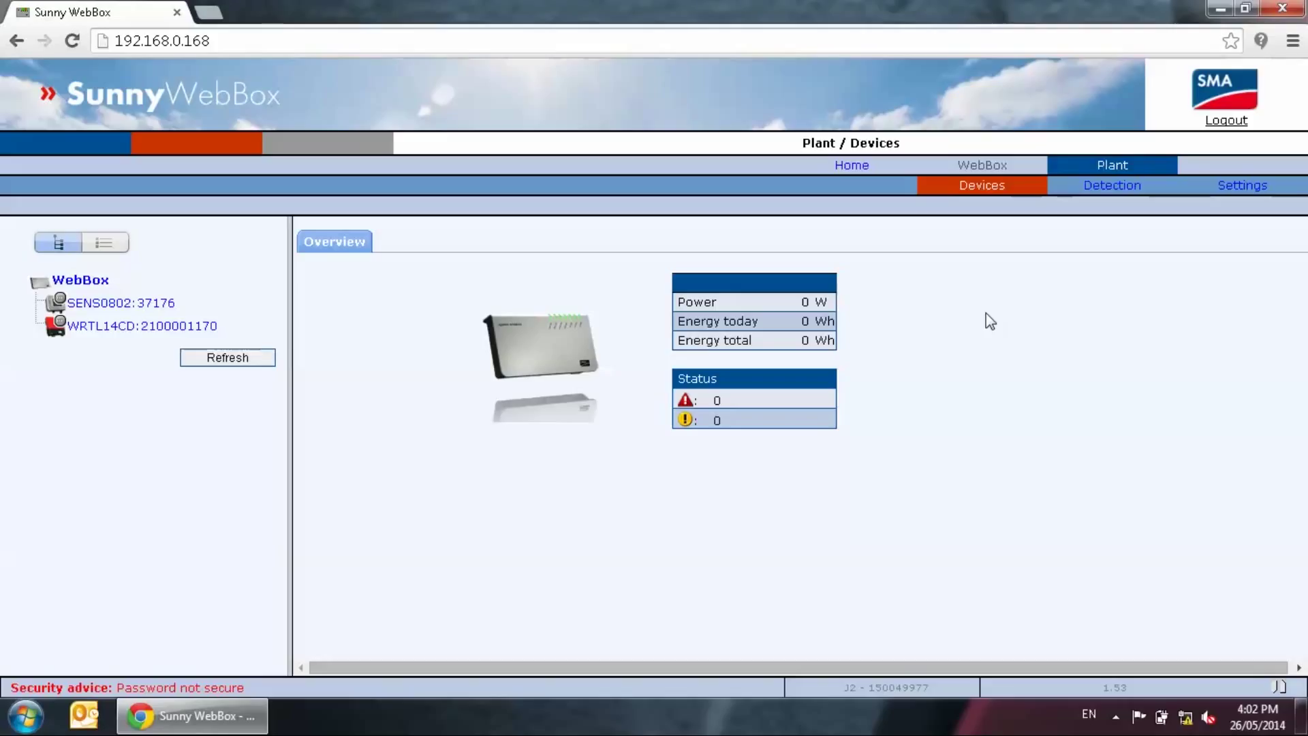
Run Plant > Detection for 2 devices and wait for it to finish
{"action": "left_click", "coordinate": [1122, 194]}
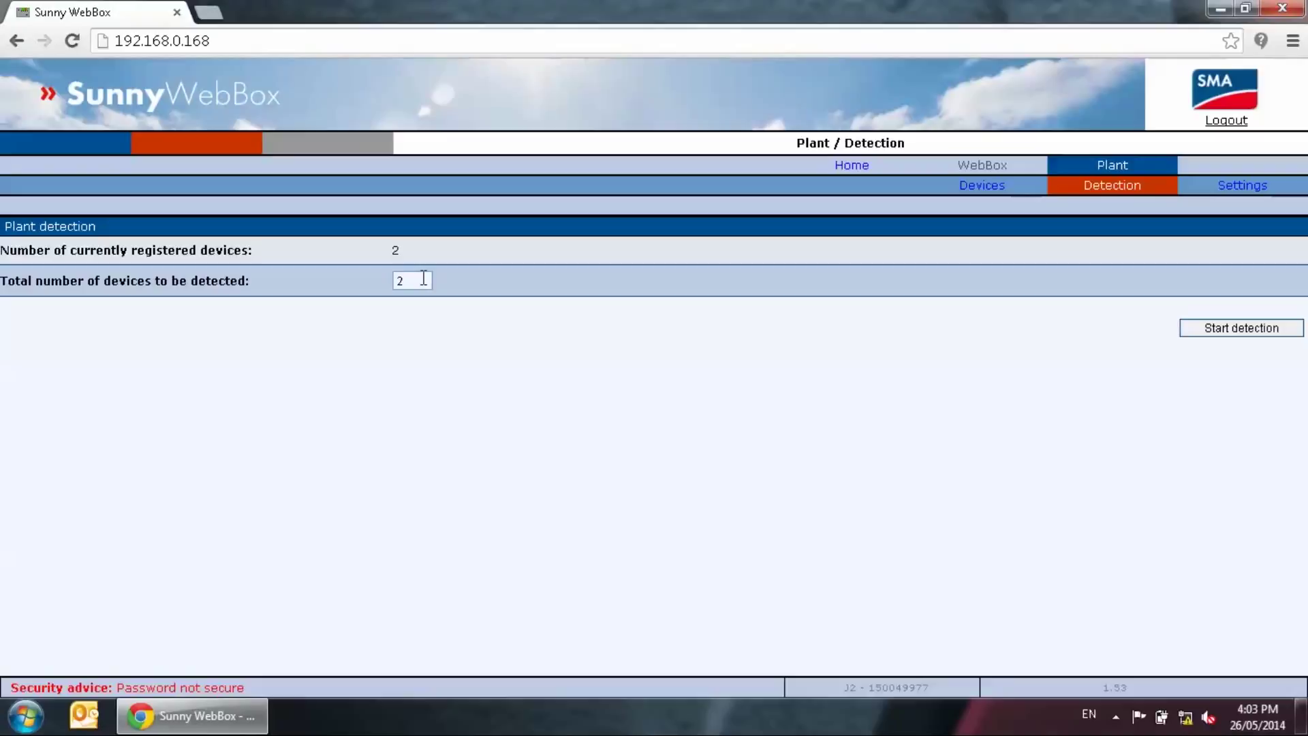
{"action": "left_click", "coordinate": [1208, 330]}
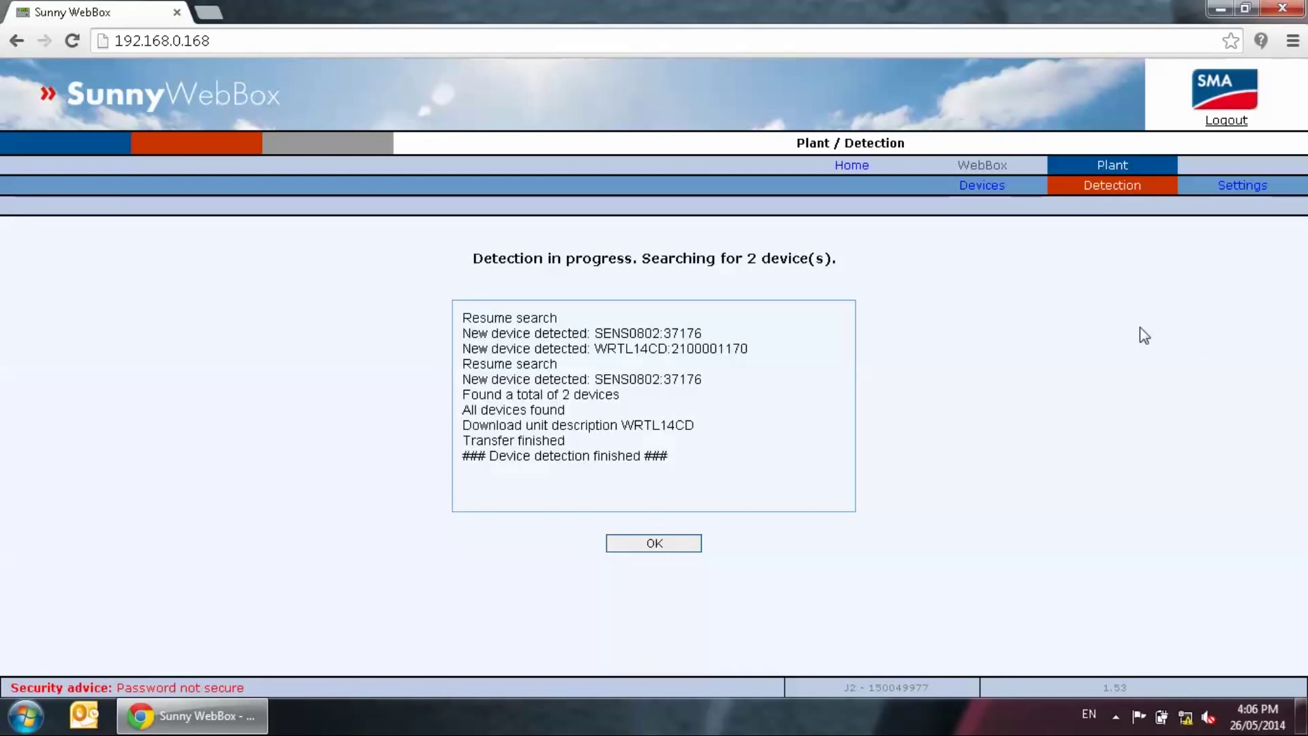
Acknowledge detection completion and view the SENS0802:37176 sensor's overview readings
{"action": "left_click", "coordinate": [635, 545]}
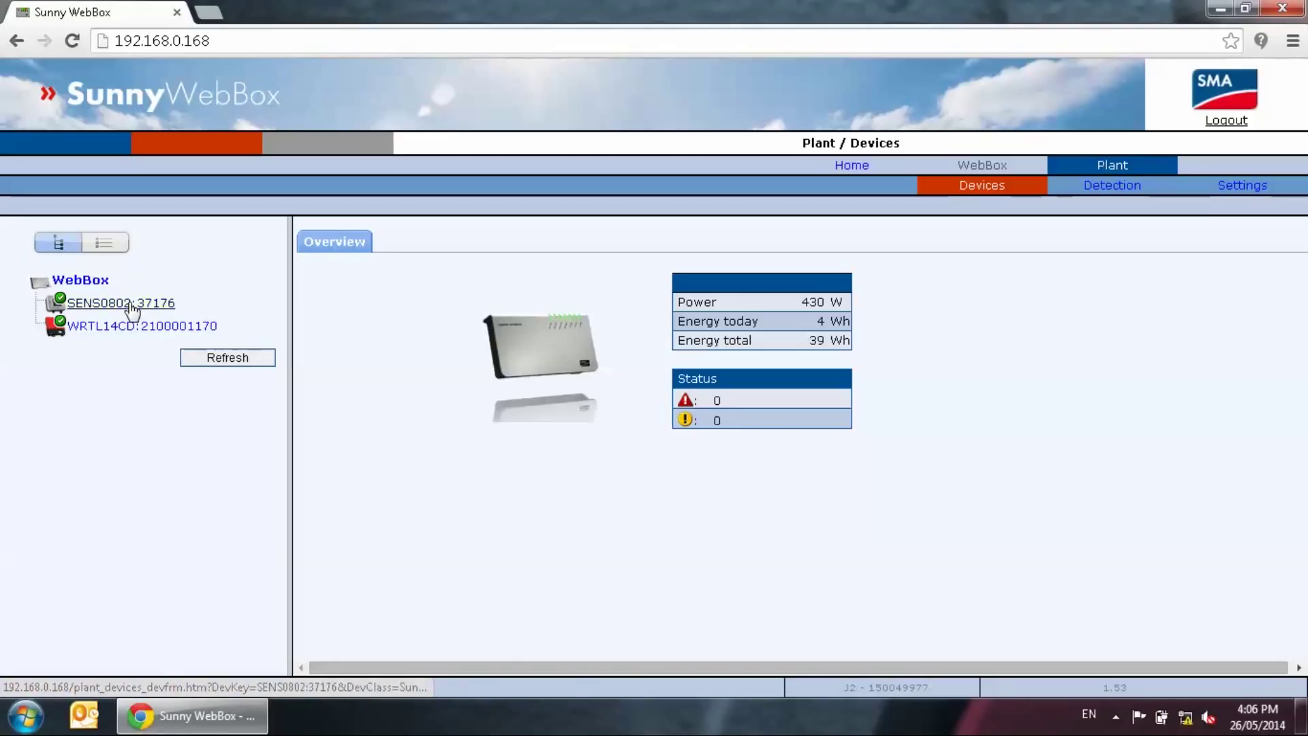
{"action": "left_click", "coordinate": [131, 307]}
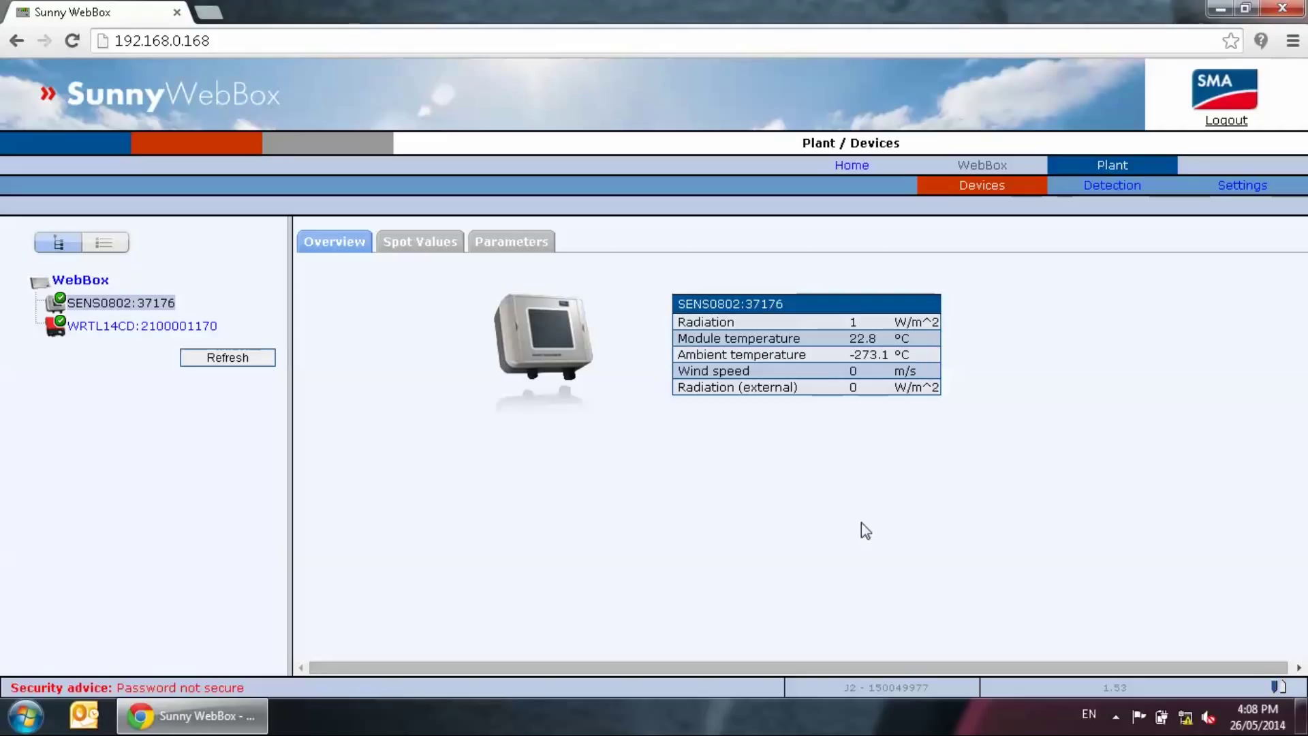
Give the WebBox static IP 10.3.28.16 with gateway 10.3.28.1, then save and apply it
{"action": "left_click", "coordinate": [993, 169]}
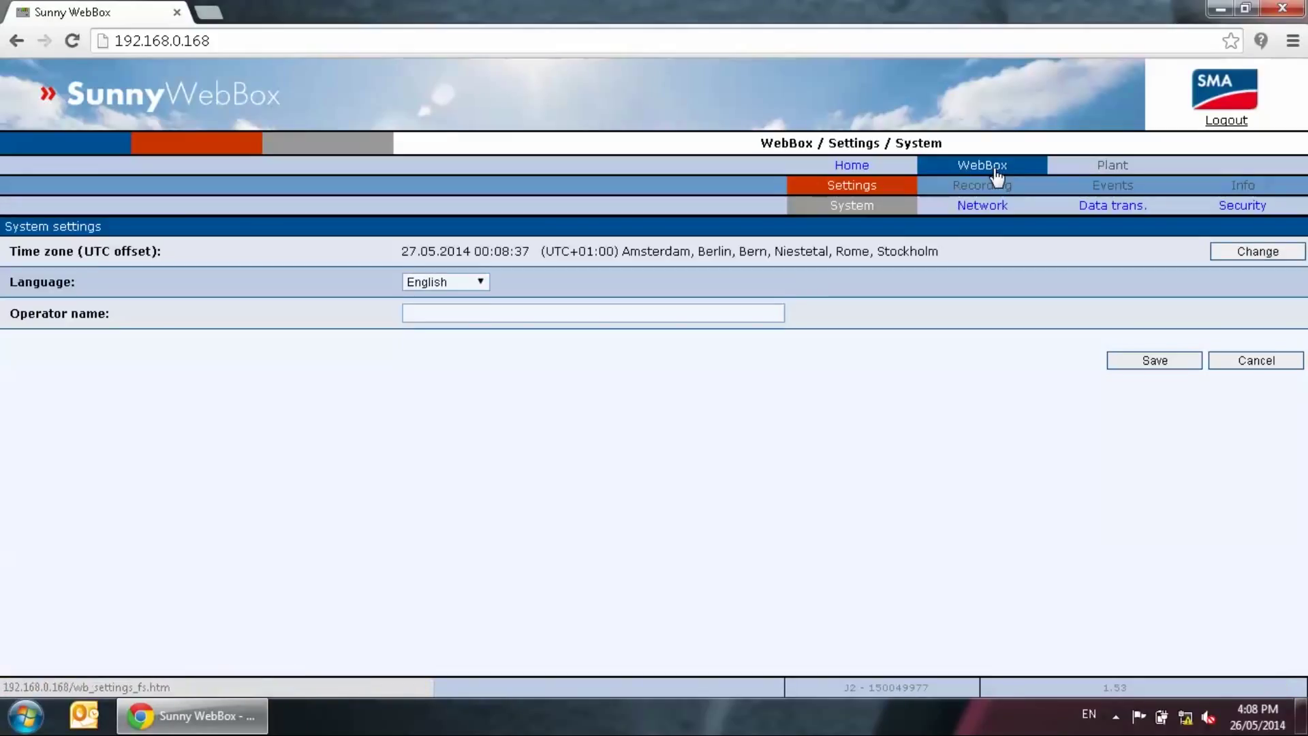
{"action": "left_click", "coordinate": [987, 210]}
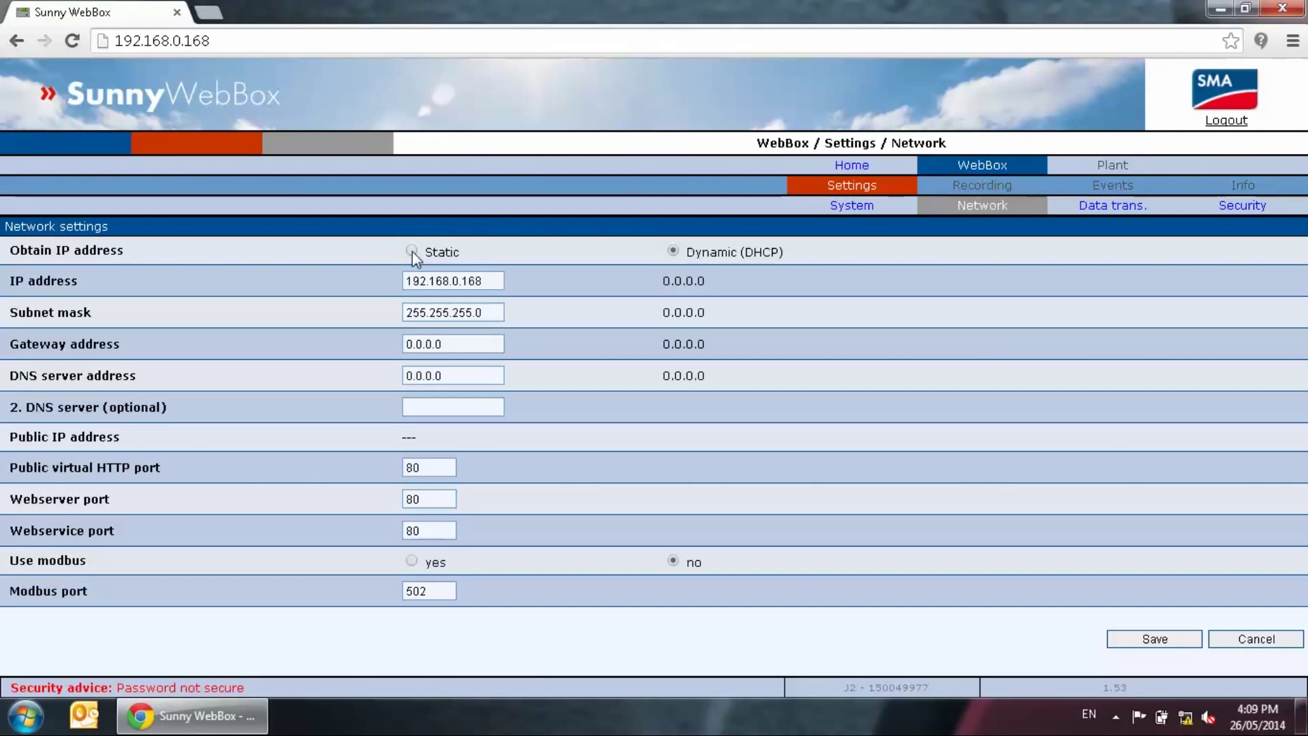
{"action": "left_click", "coordinate": [412, 251]}
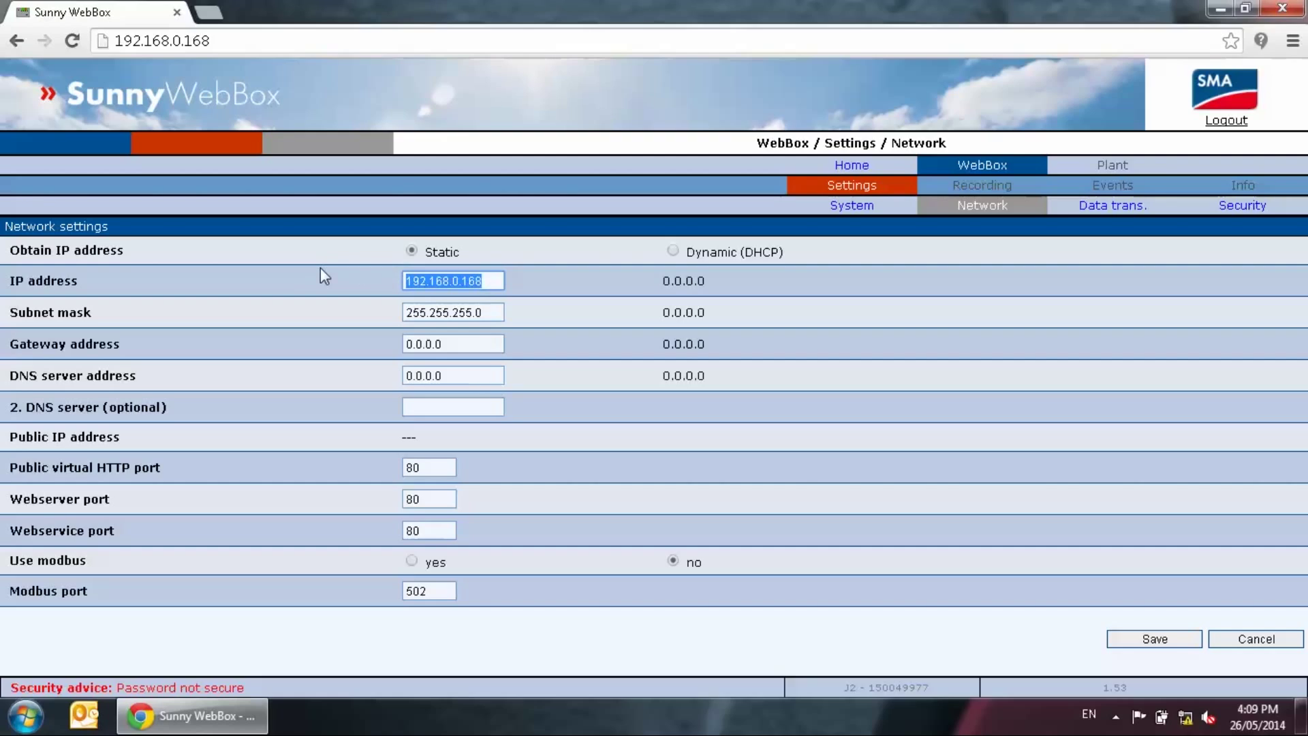
{"action": "type", "text": "10.3.28.16"}
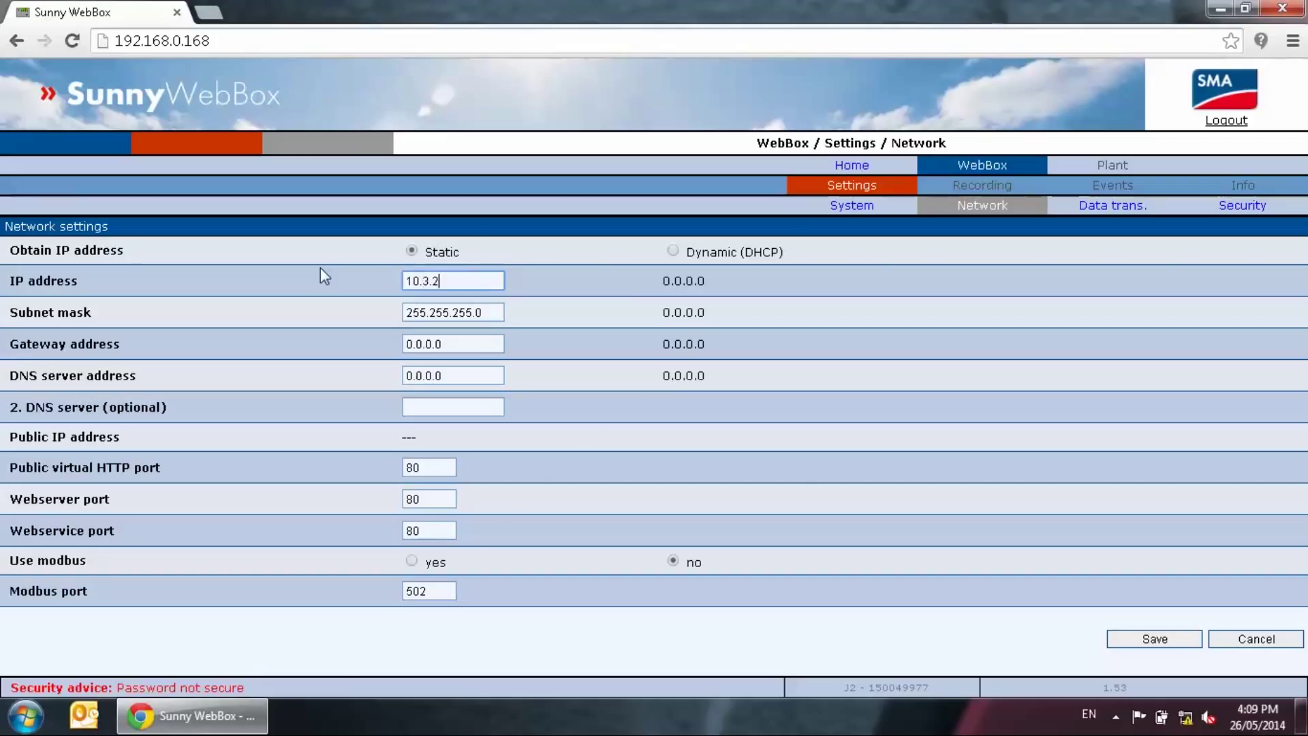
{"action": "key", "text": "Tab"}
{"action": "key", "text": "Tab"}
{"action": "type", "text": "10.3.28.1"}
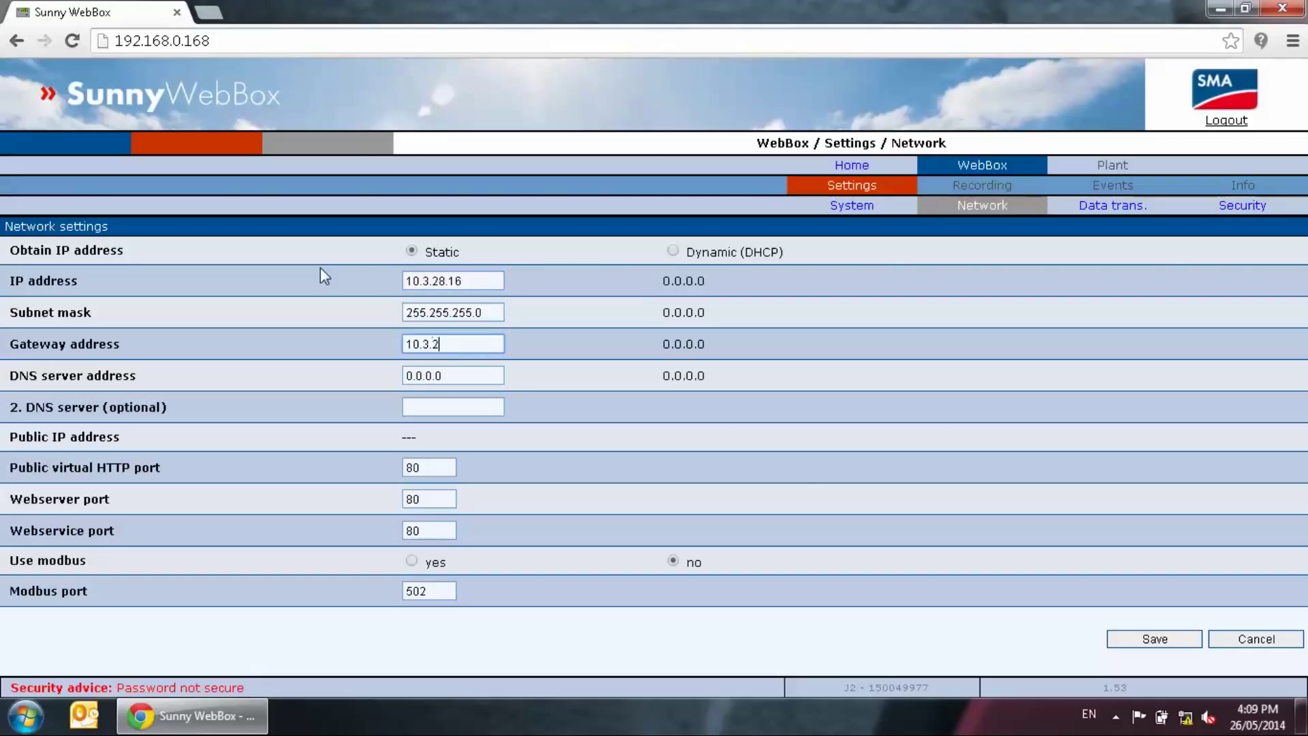
{"action": "key", "text": "Tab"}
{"action": "type", "text": "10.3.28.1"}
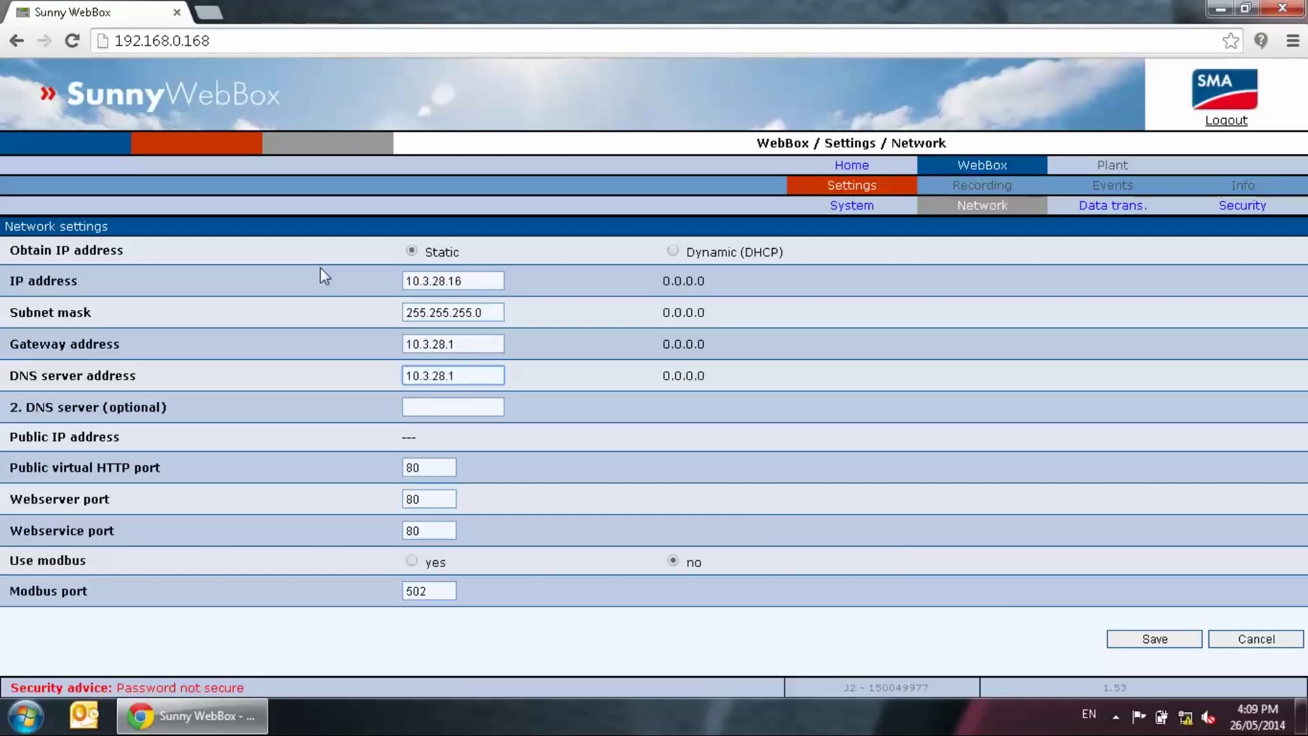
{"action": "left_click", "coordinate": [1157, 641]}
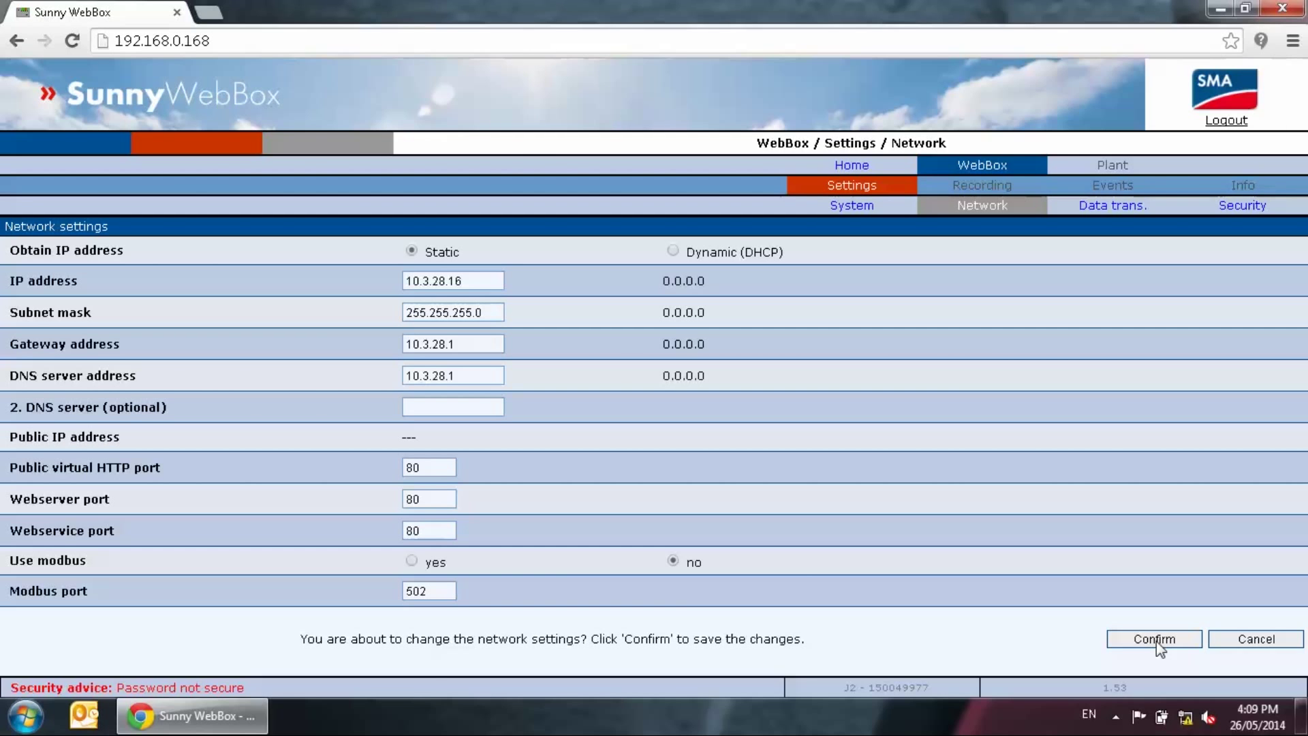
{"action": "left_click", "coordinate": [1156, 641]}
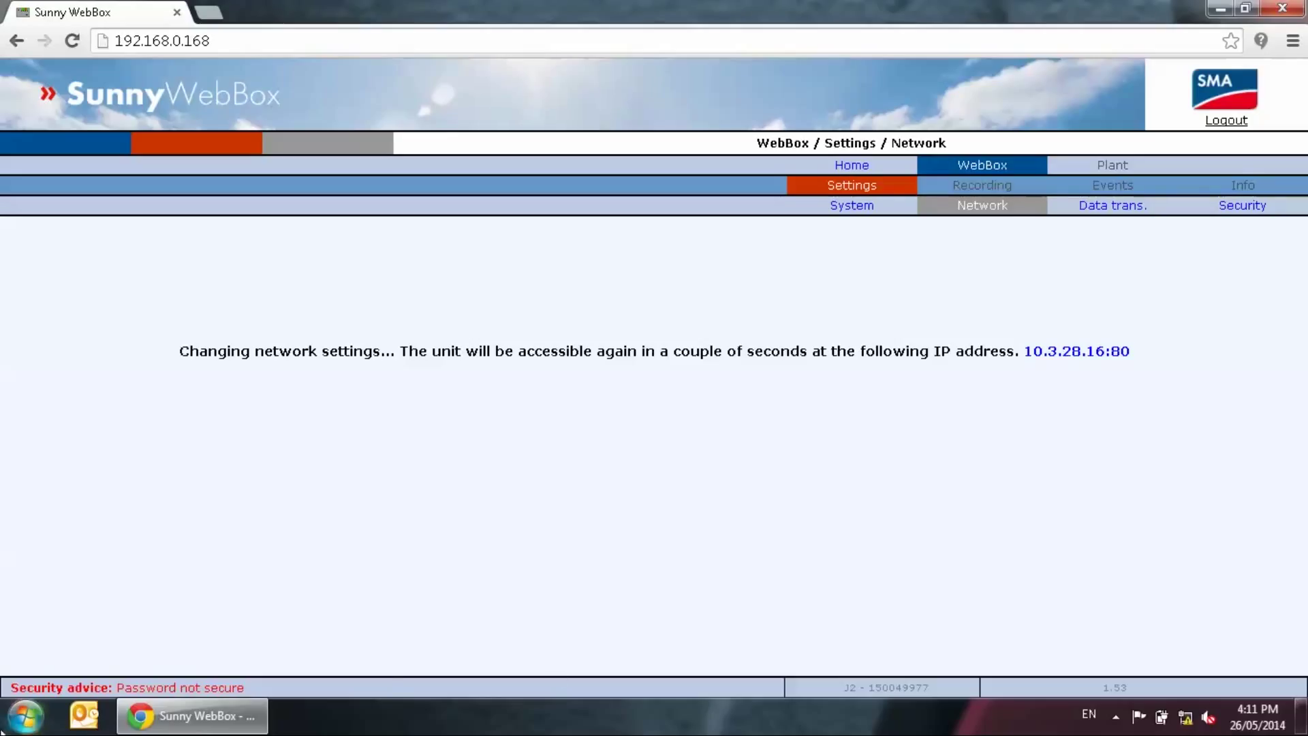
Open Network Connections by running ncpa.cpl
{"action": "left_click", "coordinate": [8, 725]}
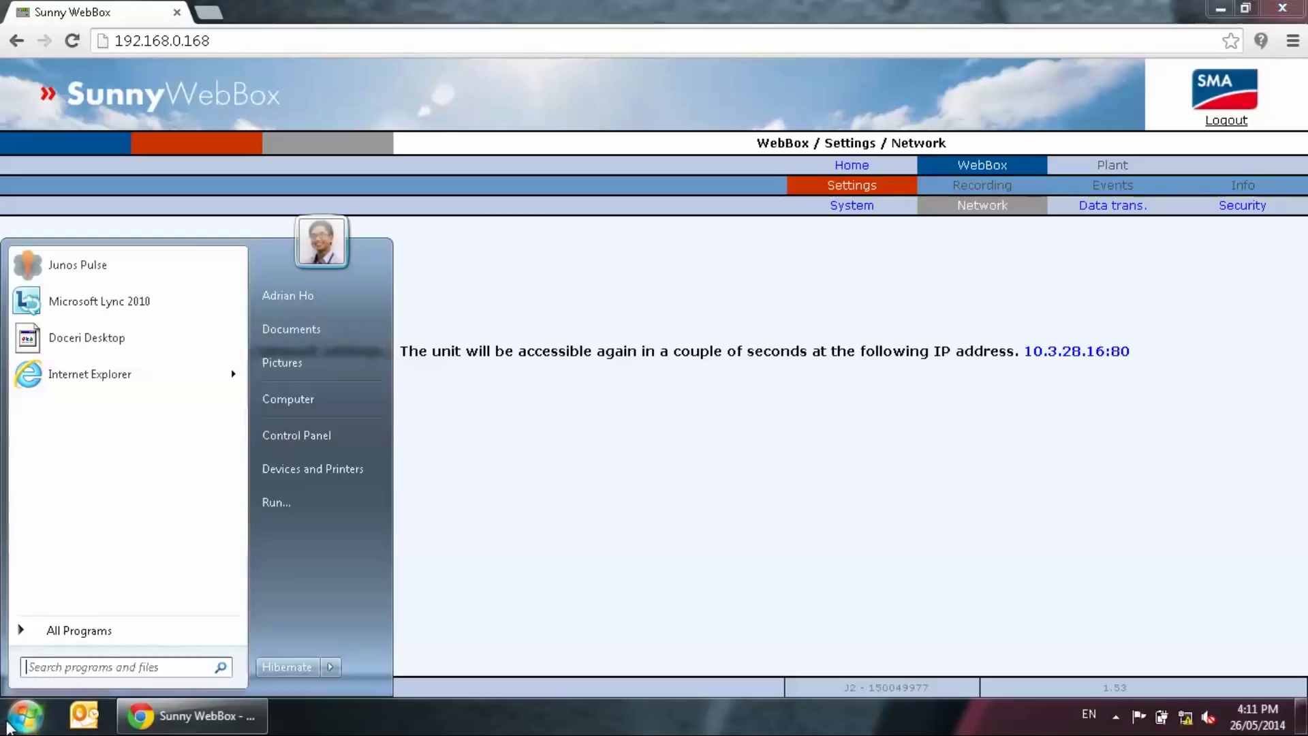
{"action": "left_click", "coordinate": [300, 502]}
{"action": "type", "text": "ncp"}
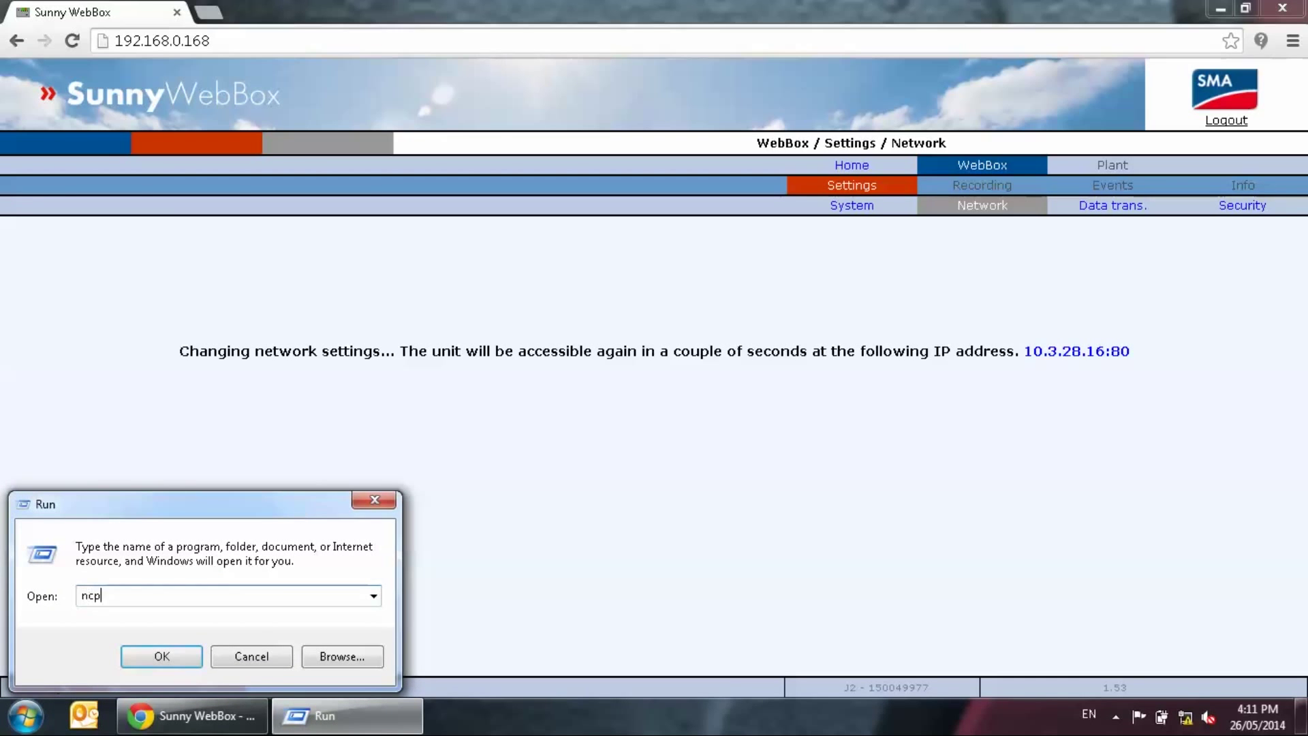
{"action": "type", "text": "a.cpl"}
{"action": "key", "text": "Return"}
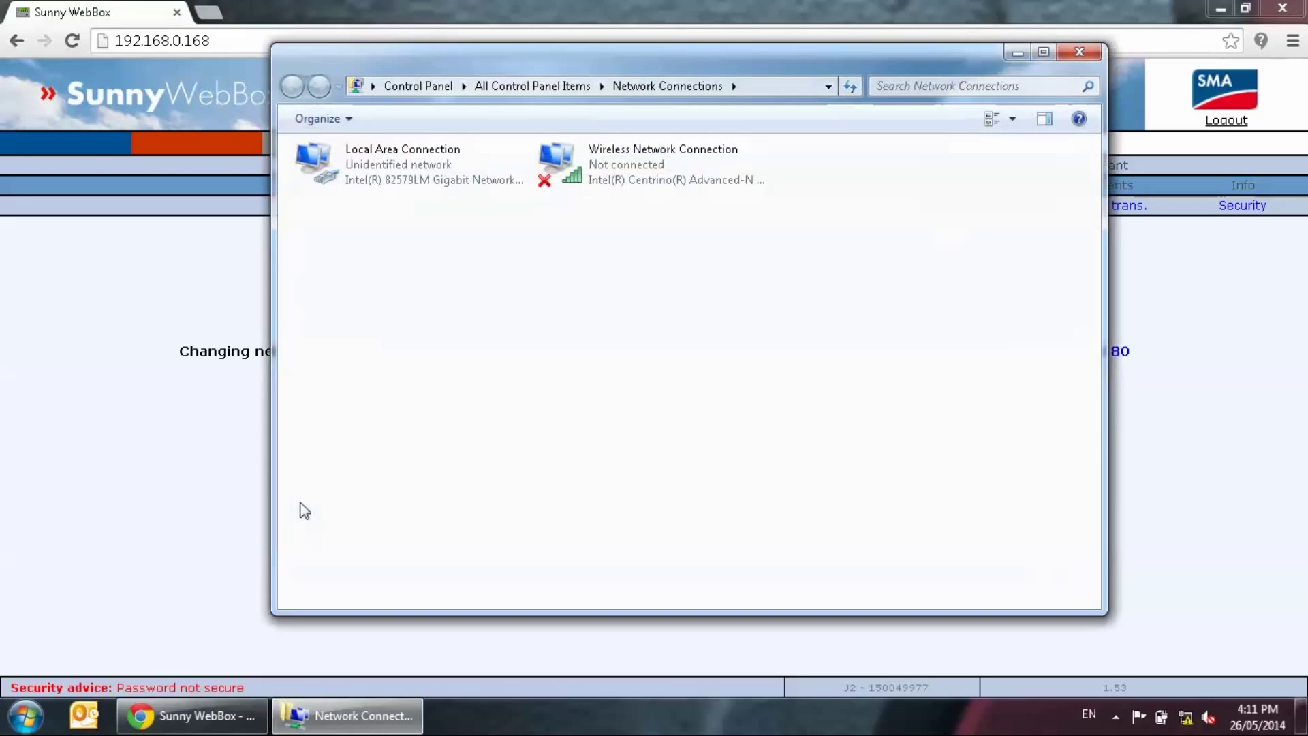
Set Local Area Connection IPv4 to obtain an IP address automatically and close the windows
{"action": "right_click", "coordinate": [385, 172]}
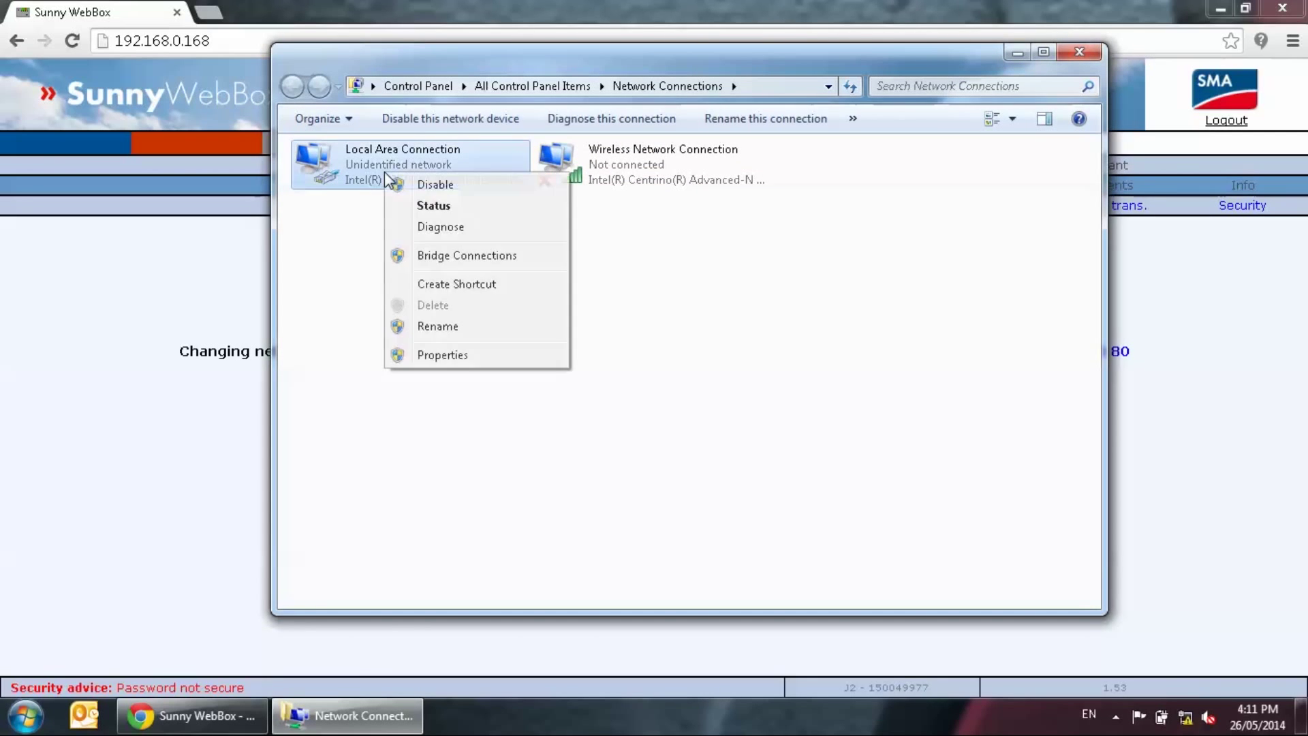
{"action": "left_click", "coordinate": [469, 360]}
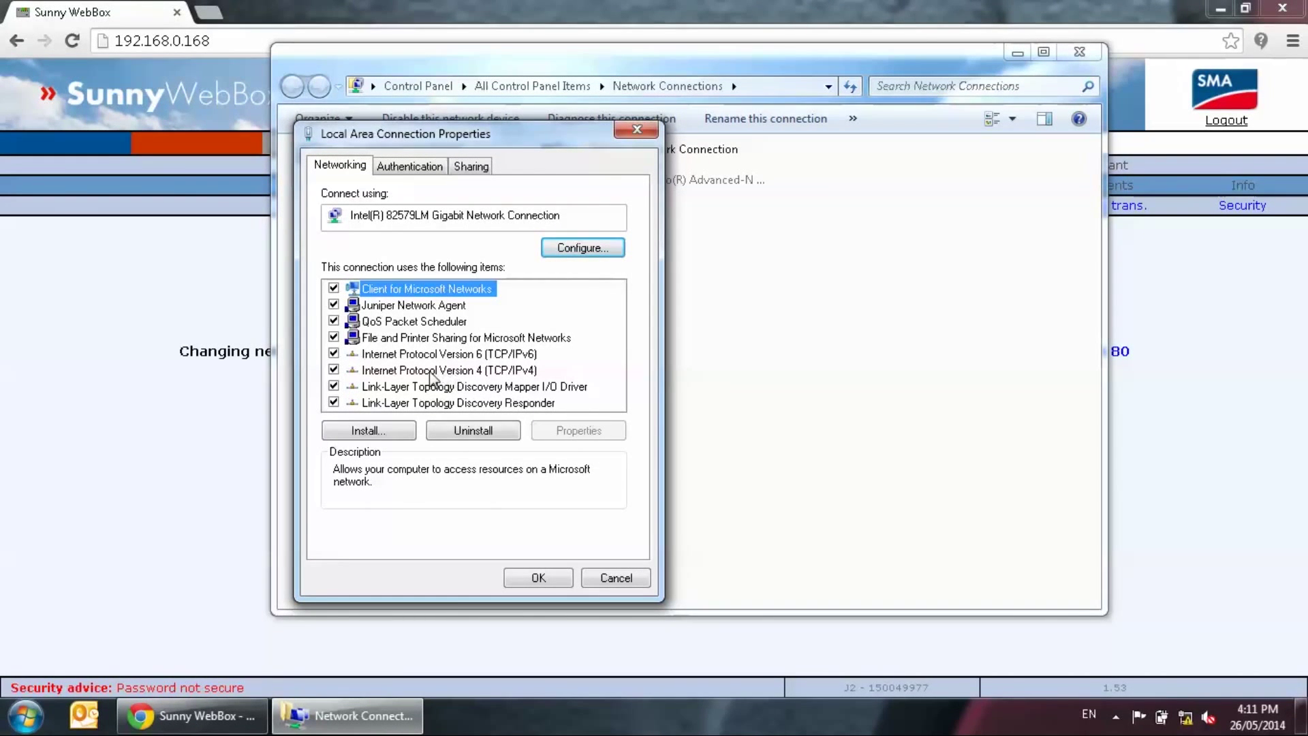
{"action": "left_click", "coordinate": [430, 371]}
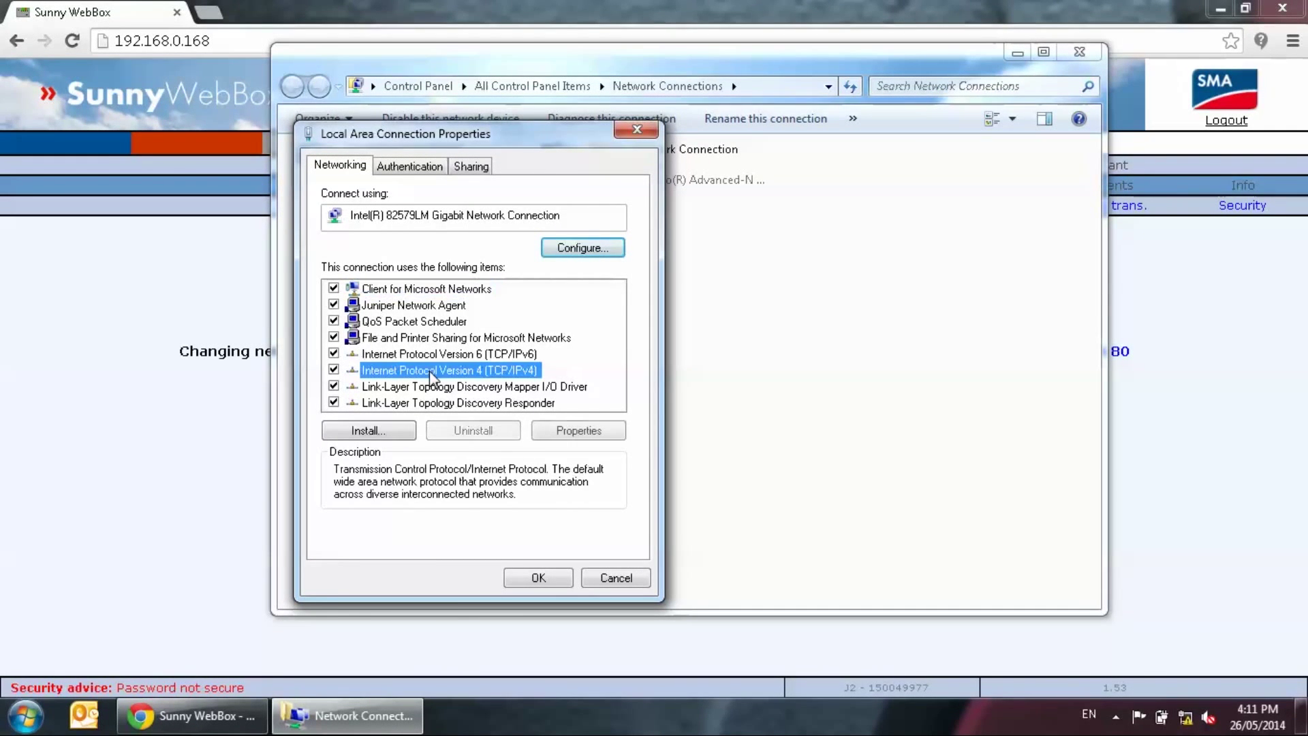
{"action": "left_click", "coordinate": [587, 432]}
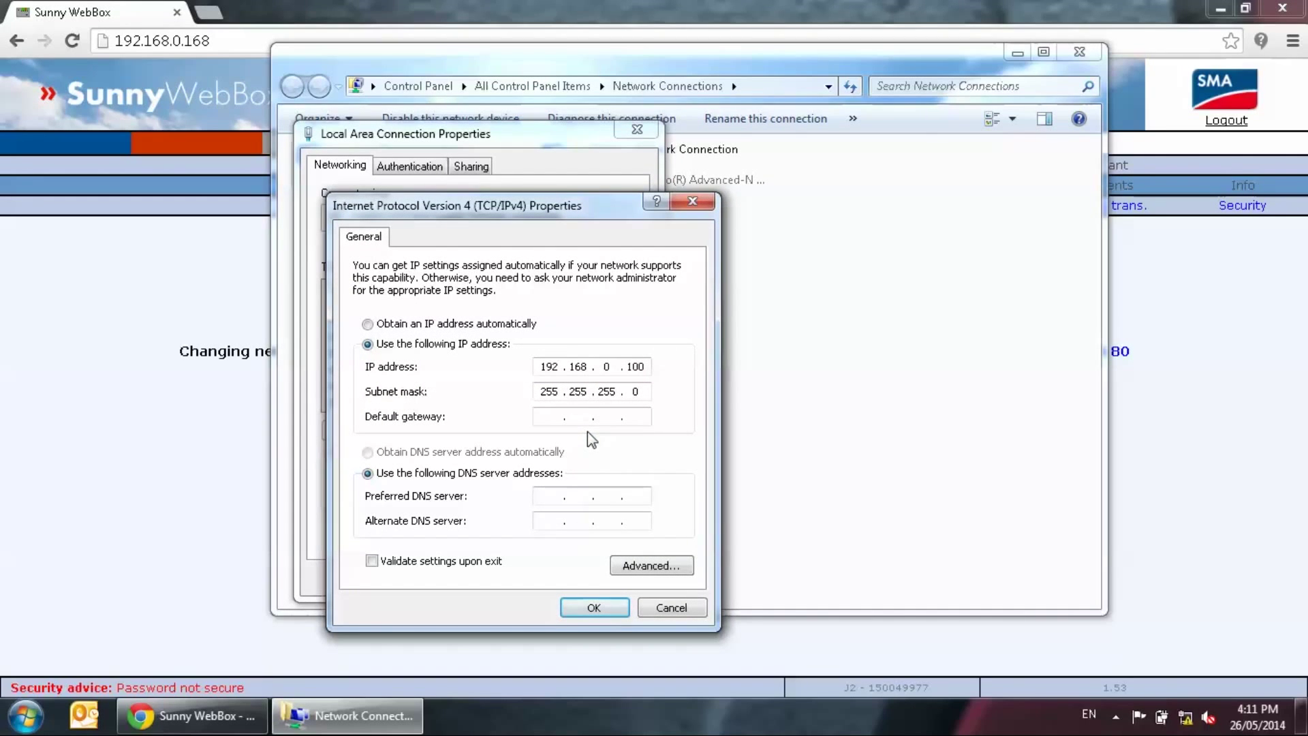
{"action": "left_click", "coordinate": [453, 325]}
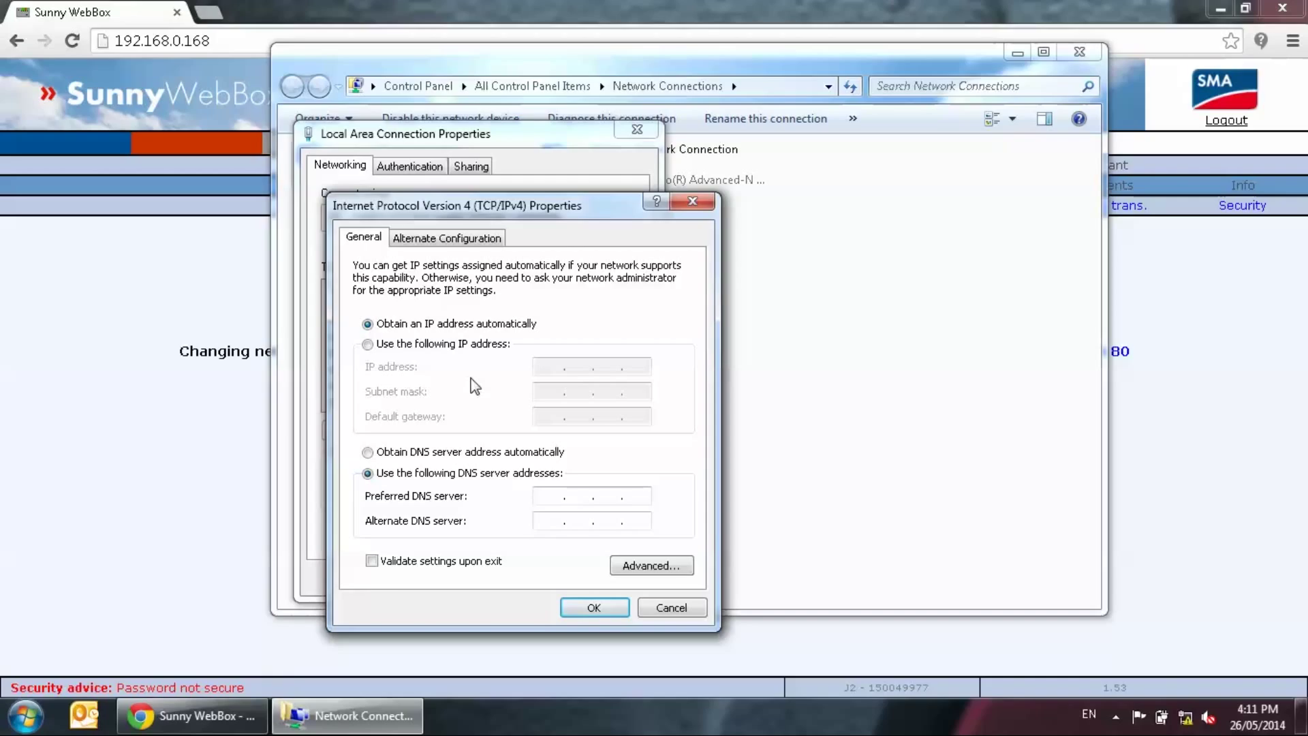
{"action": "left_click", "coordinate": [584, 608]}
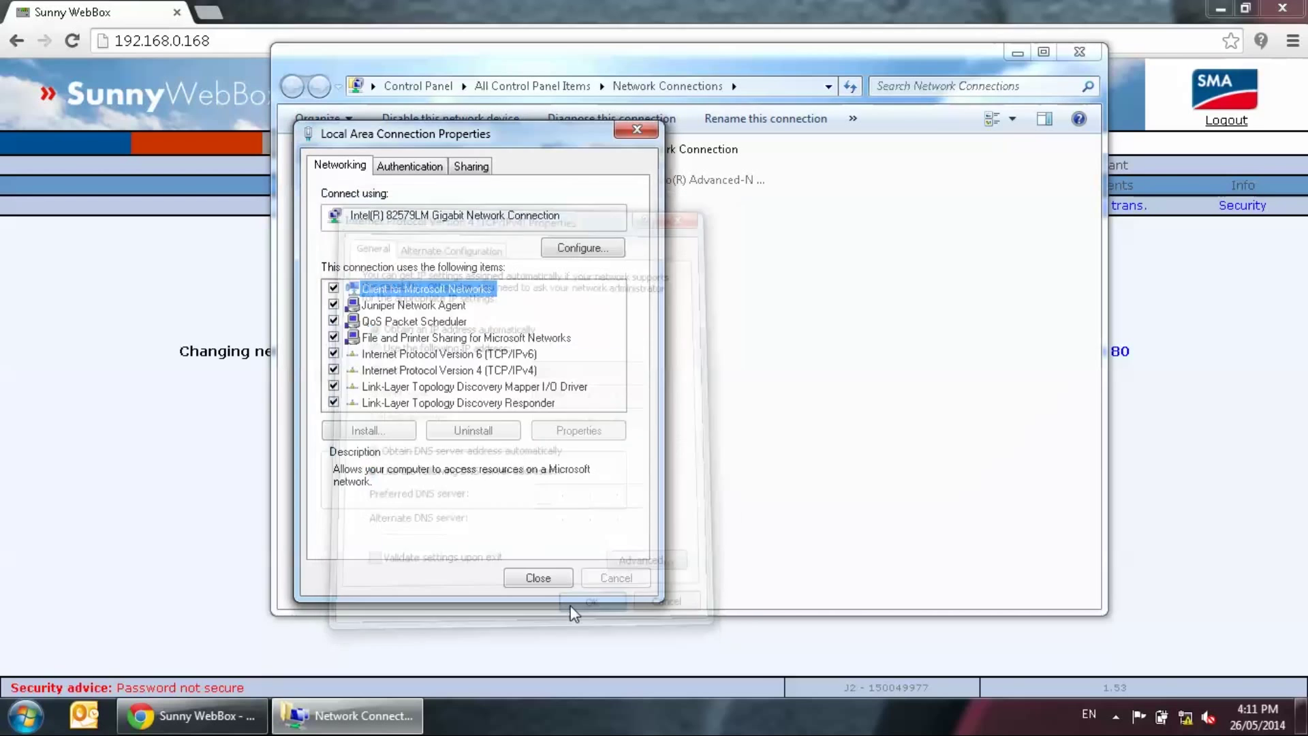
{"action": "left_click", "coordinate": [540, 577]}
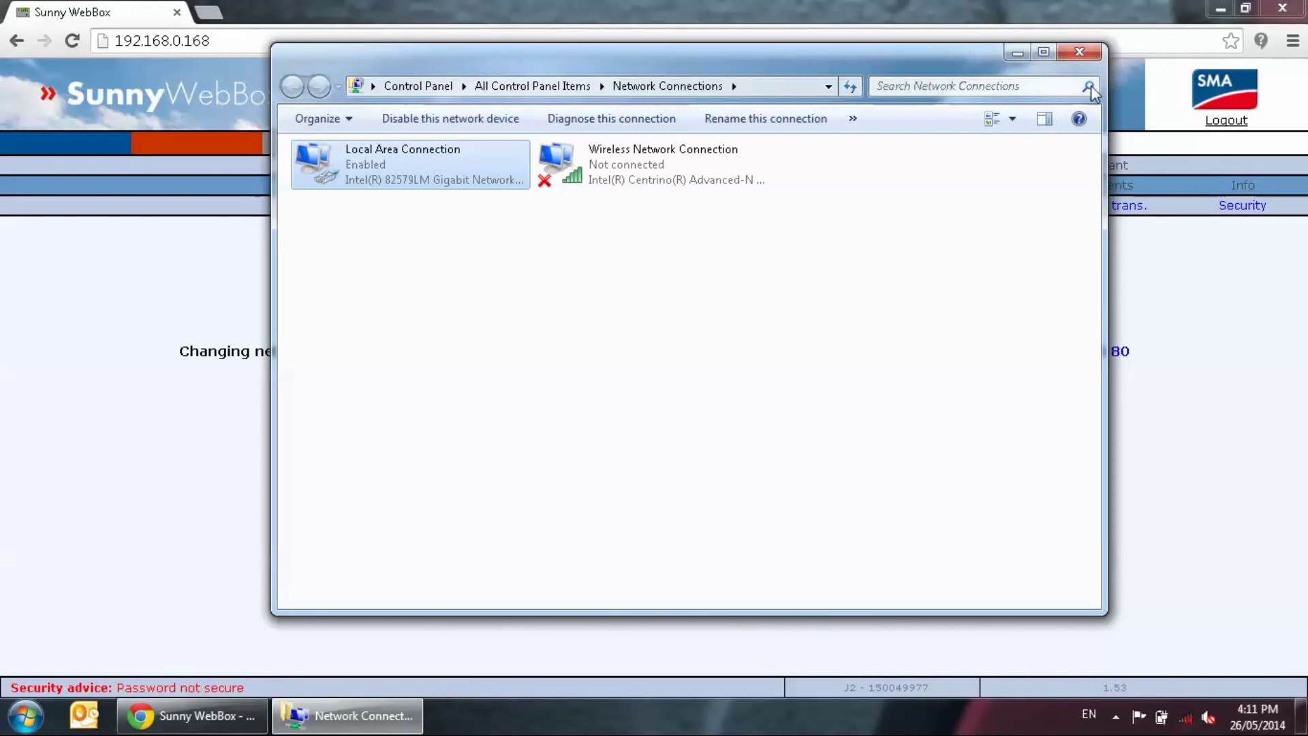
{"action": "left_click", "coordinate": [1080, 52]}
Close Chrome on the old WebBox address, relaunch it and select its address bar
{"action": "left_click", "coordinate": [1300, 8]}
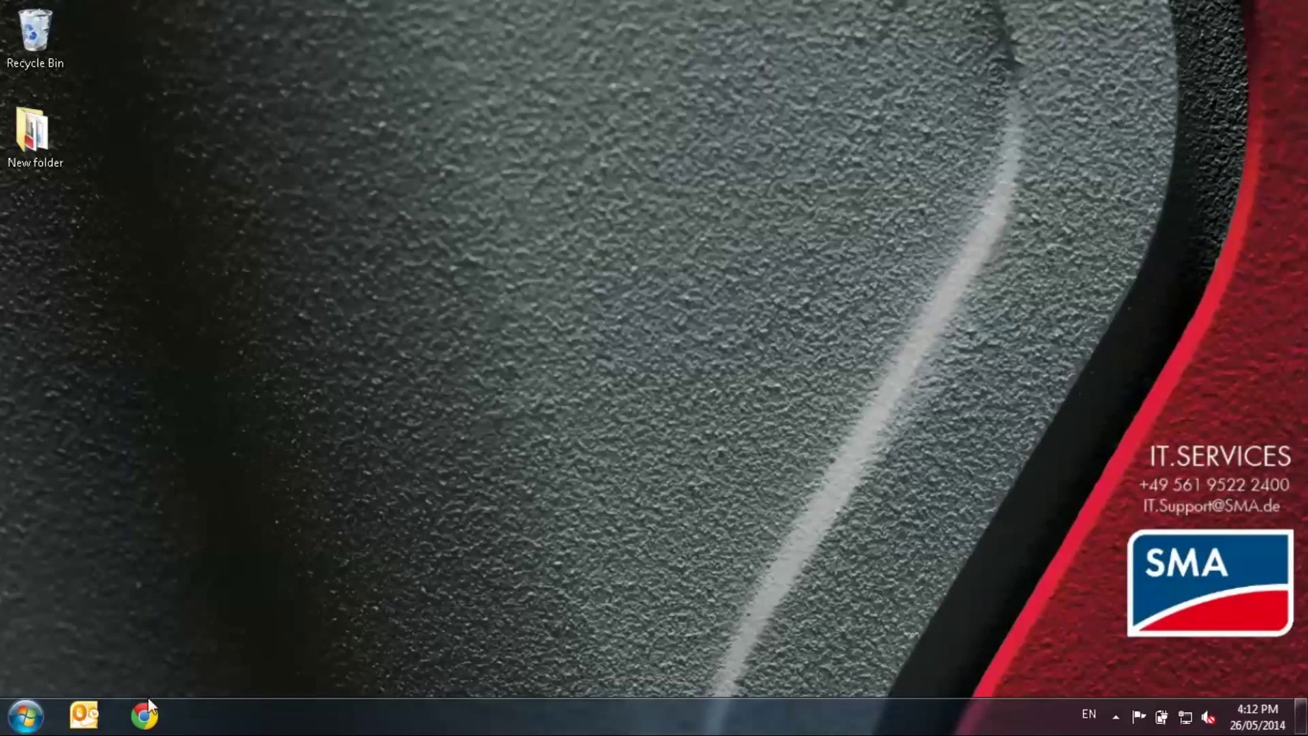
{"action": "left_click", "coordinate": [143, 716]}
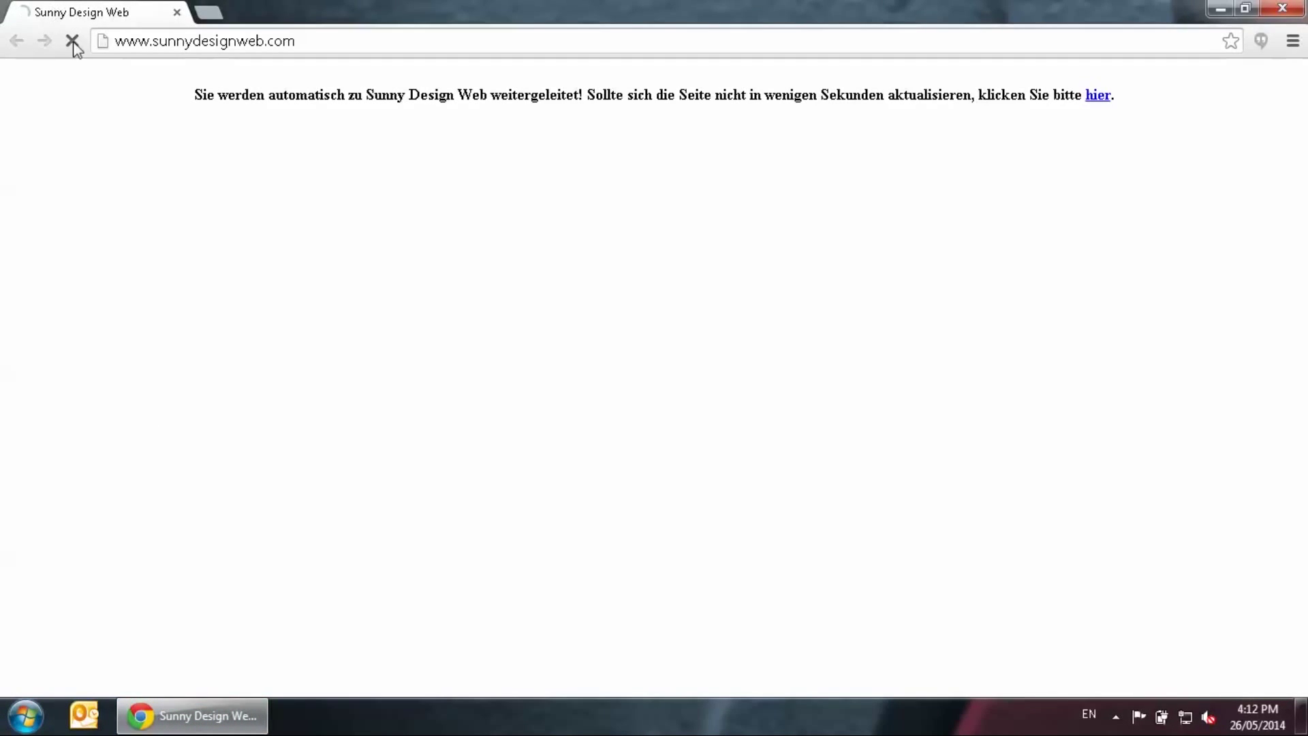
{"action": "left_click", "coordinate": [135, 43]}
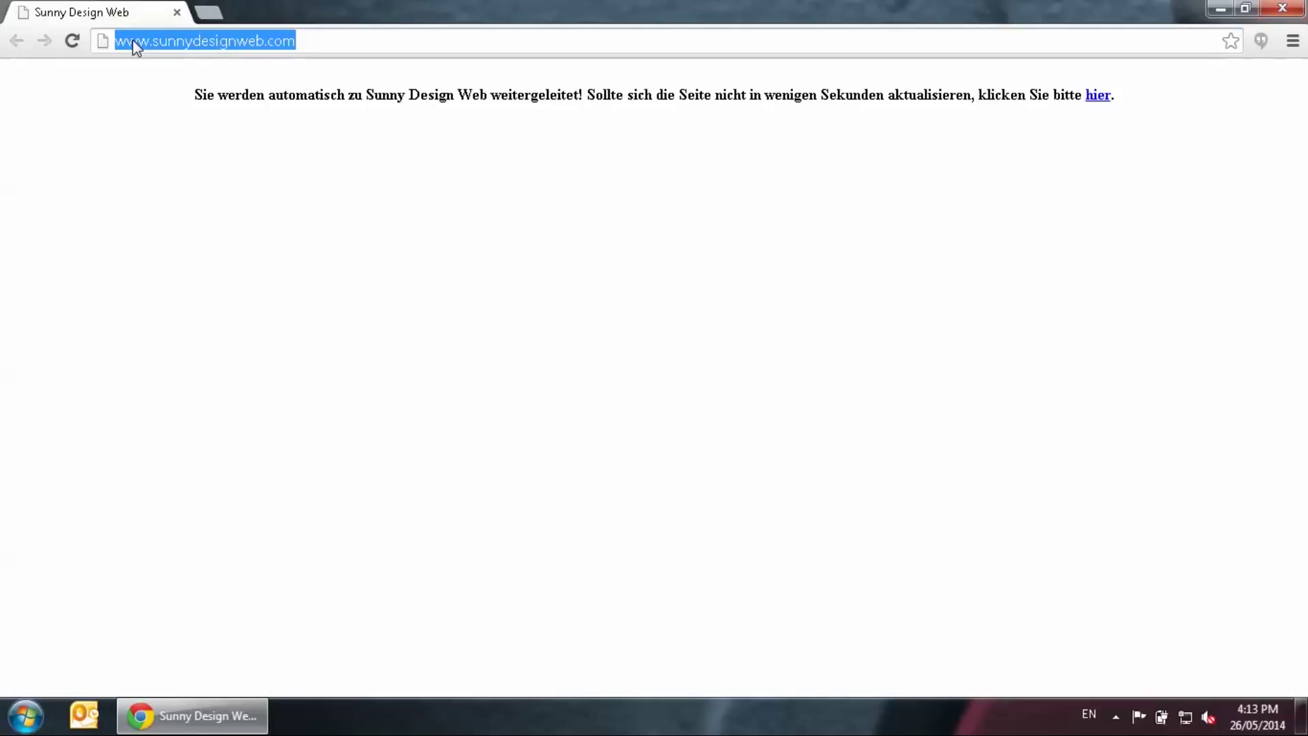
Browse to 10.3.28.16 to reach the WebBox home page
{"action": "type", "text": "10.3"}
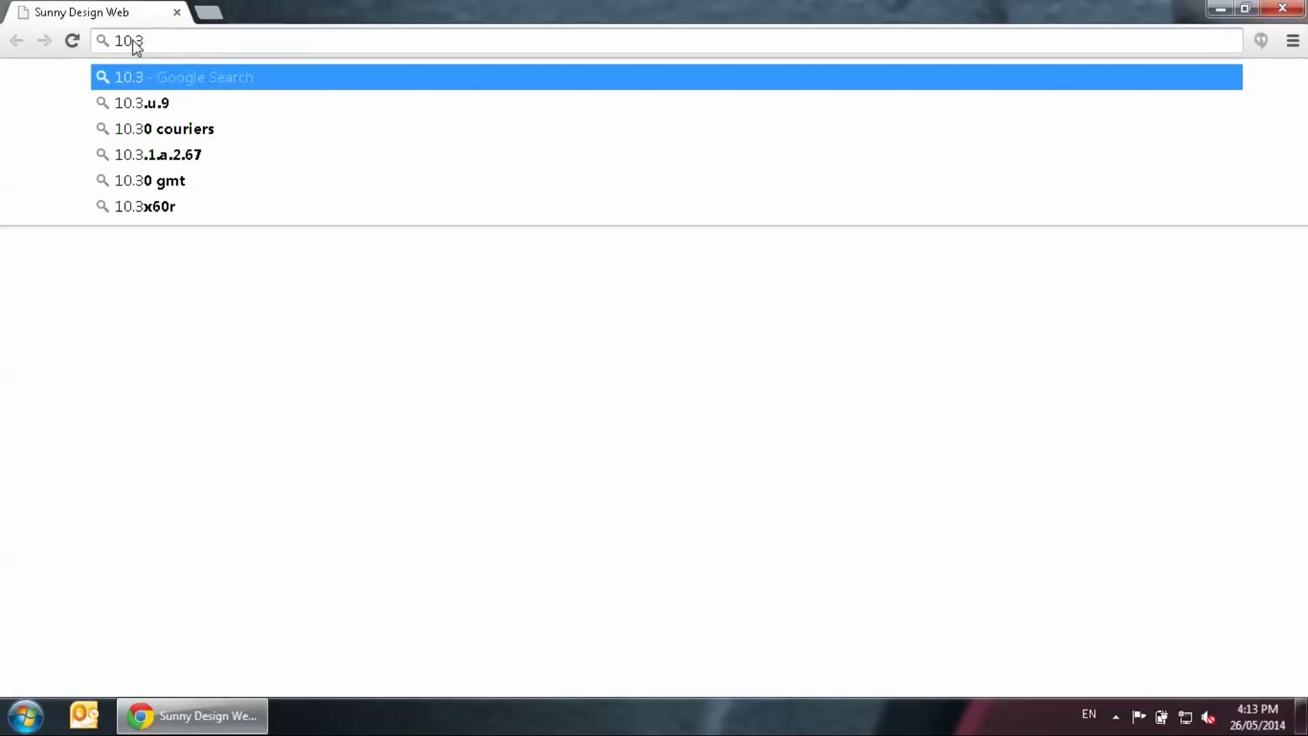
{"action": "type", "text": ".28.16"}
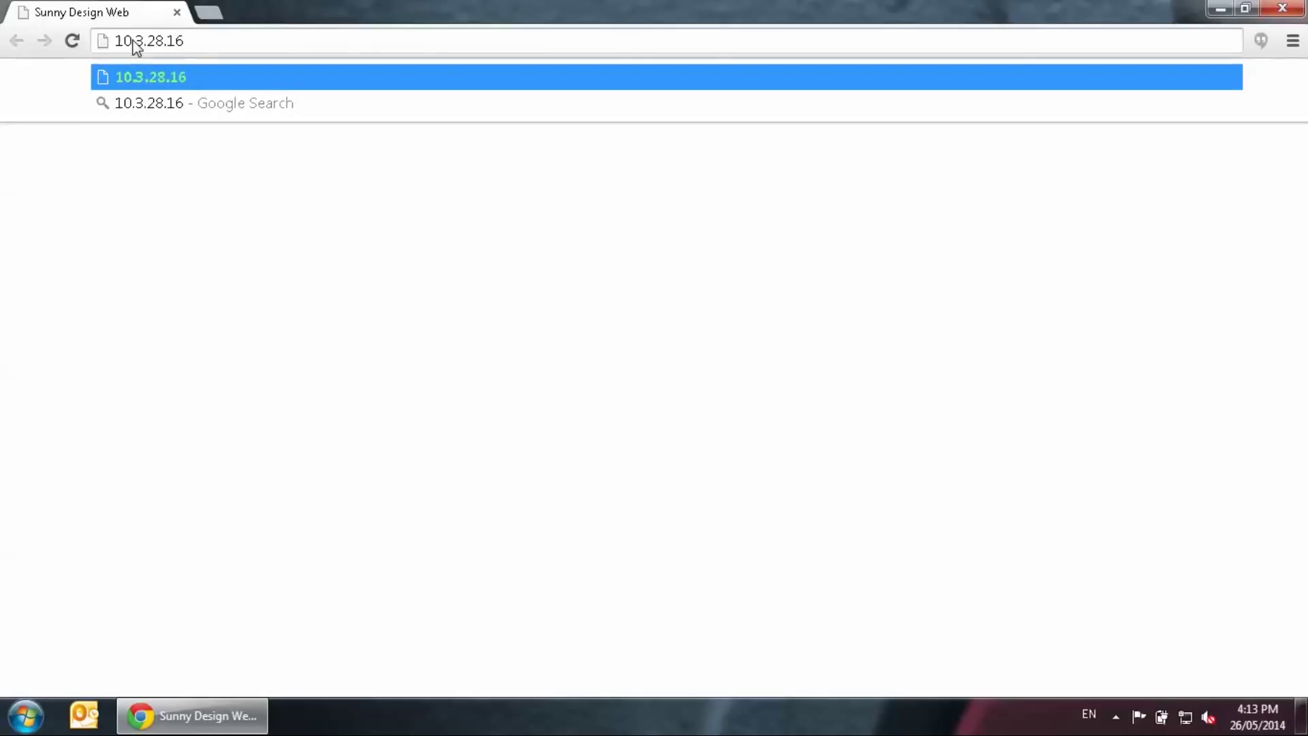
{"action": "key", "text": "Return"}
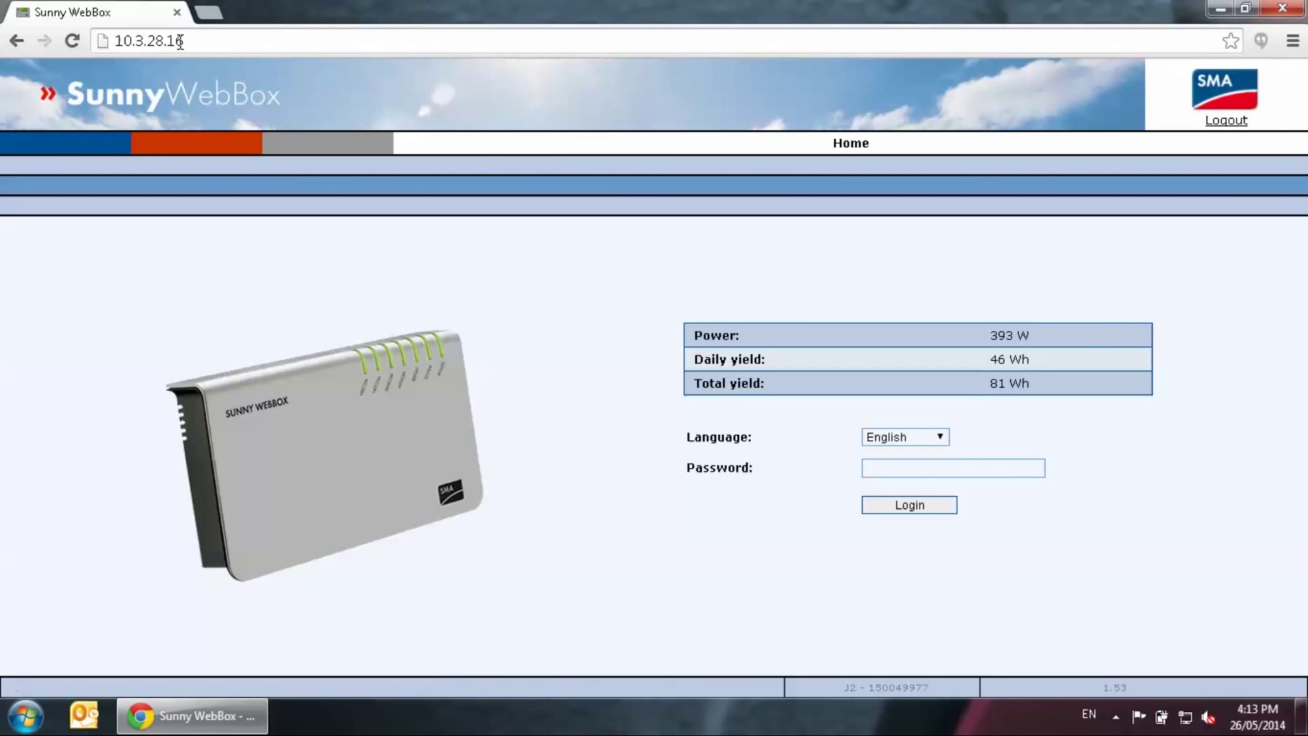
Log in to the WebBox with its password to reach the Plant / Devices overview
{"action": "left_click", "coordinate": [923, 465]}
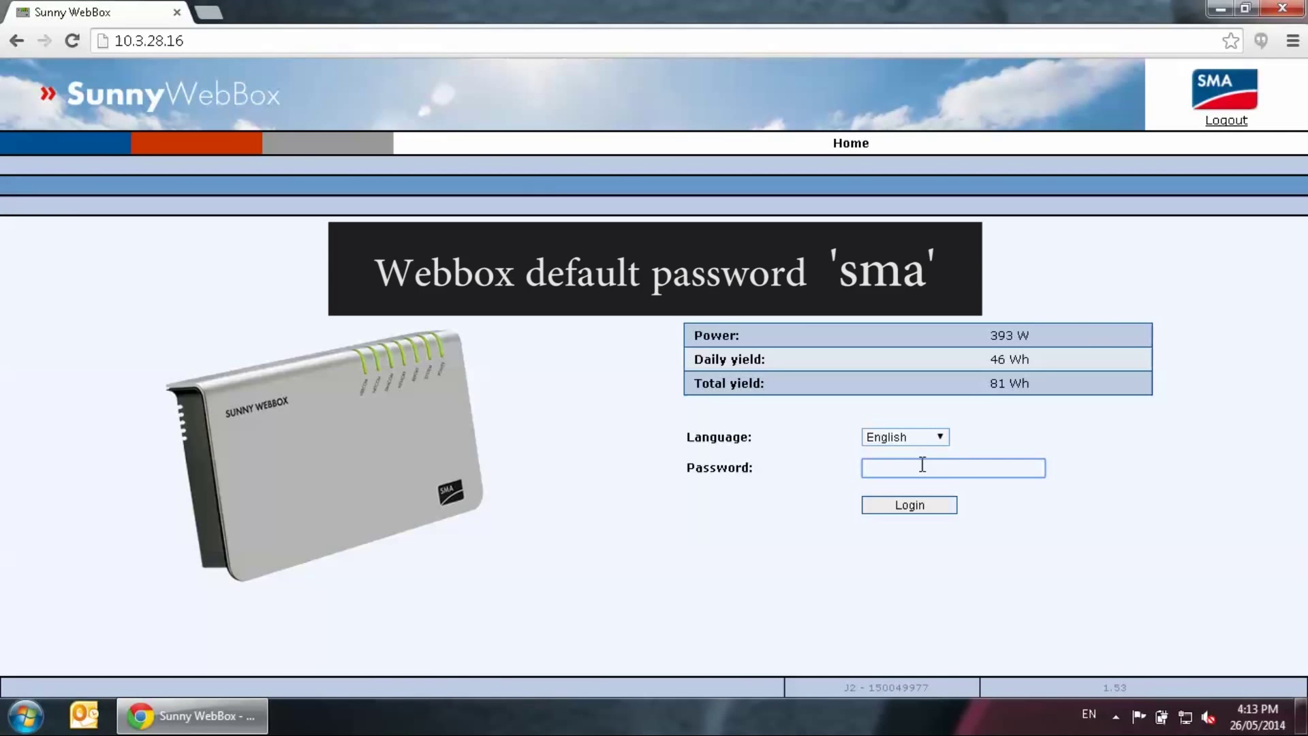
{"action": "type", "text": "sma"}
{"action": "key", "text": "Return"}
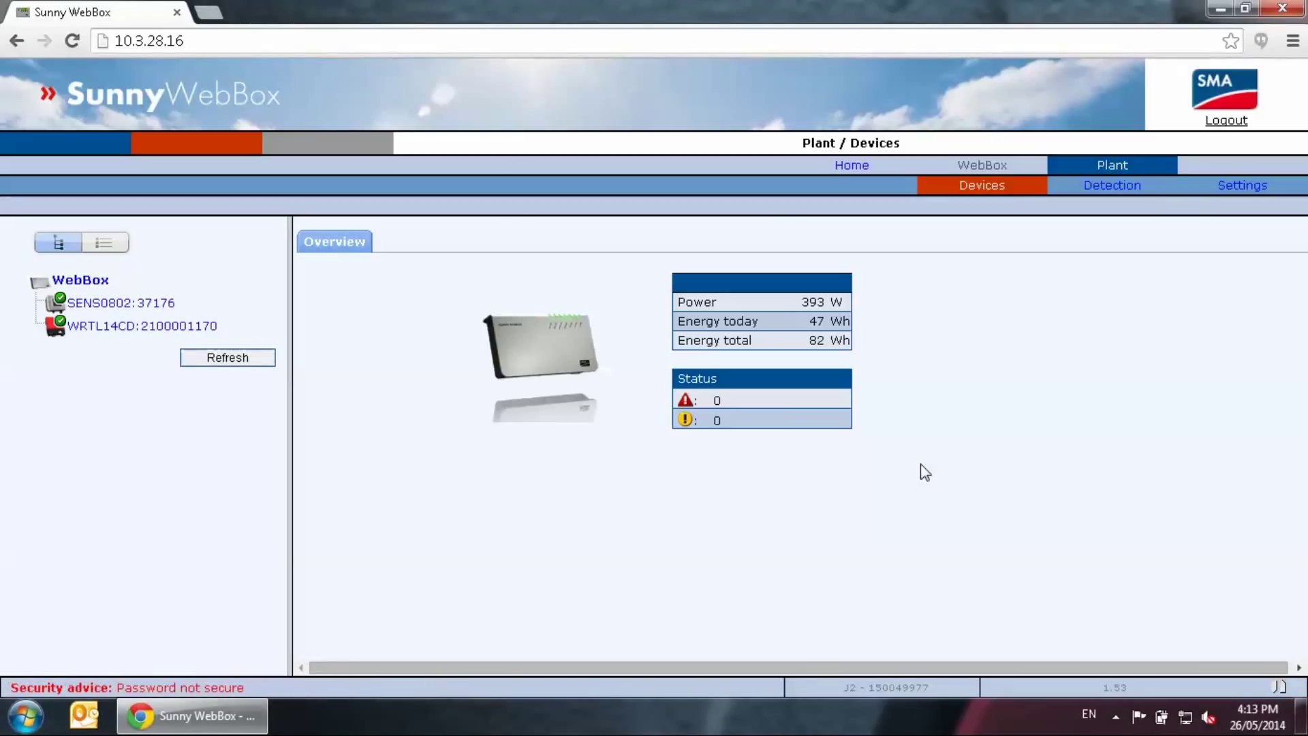
Set time zone (UTC+10:00) Canberra, Melbourne, Sydney and the hour to 12, then save
{"action": "left_click", "coordinate": [989, 171]}
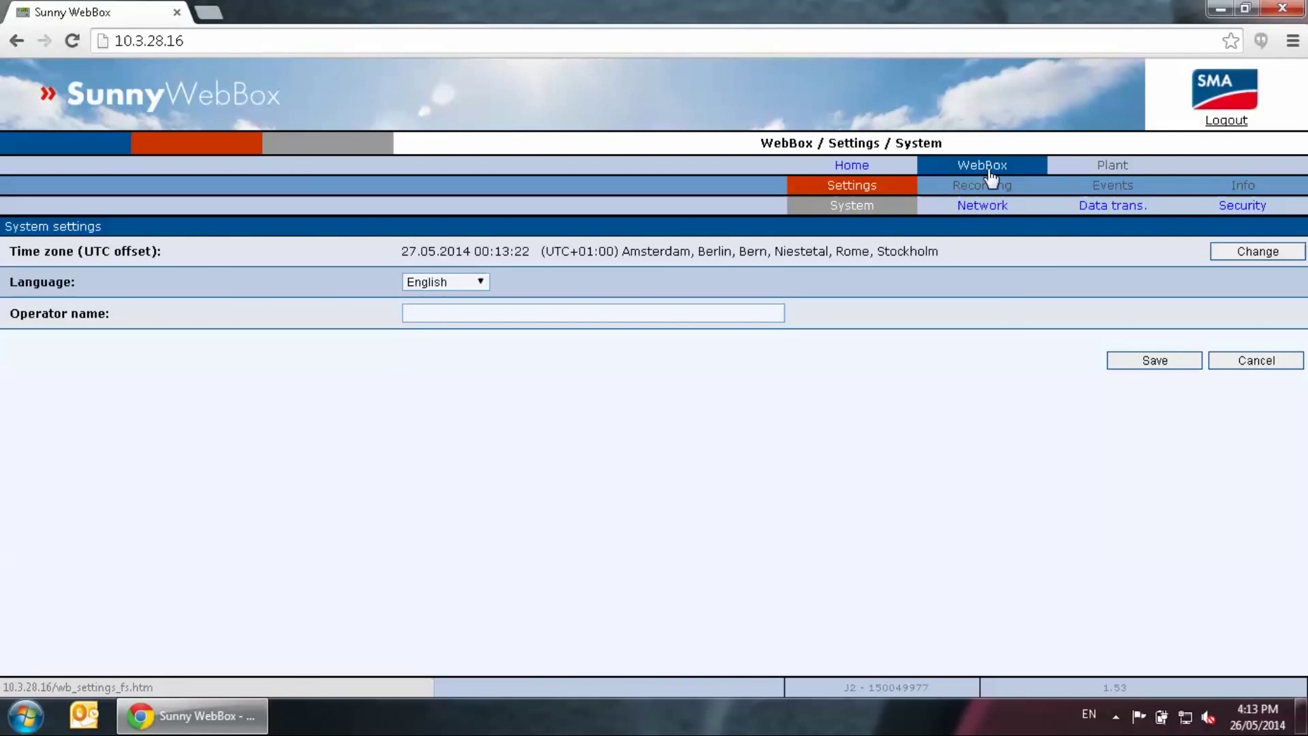
{"action": "left_click", "coordinate": [837, 186]}
{"action": "left_click", "coordinate": [1235, 251]}
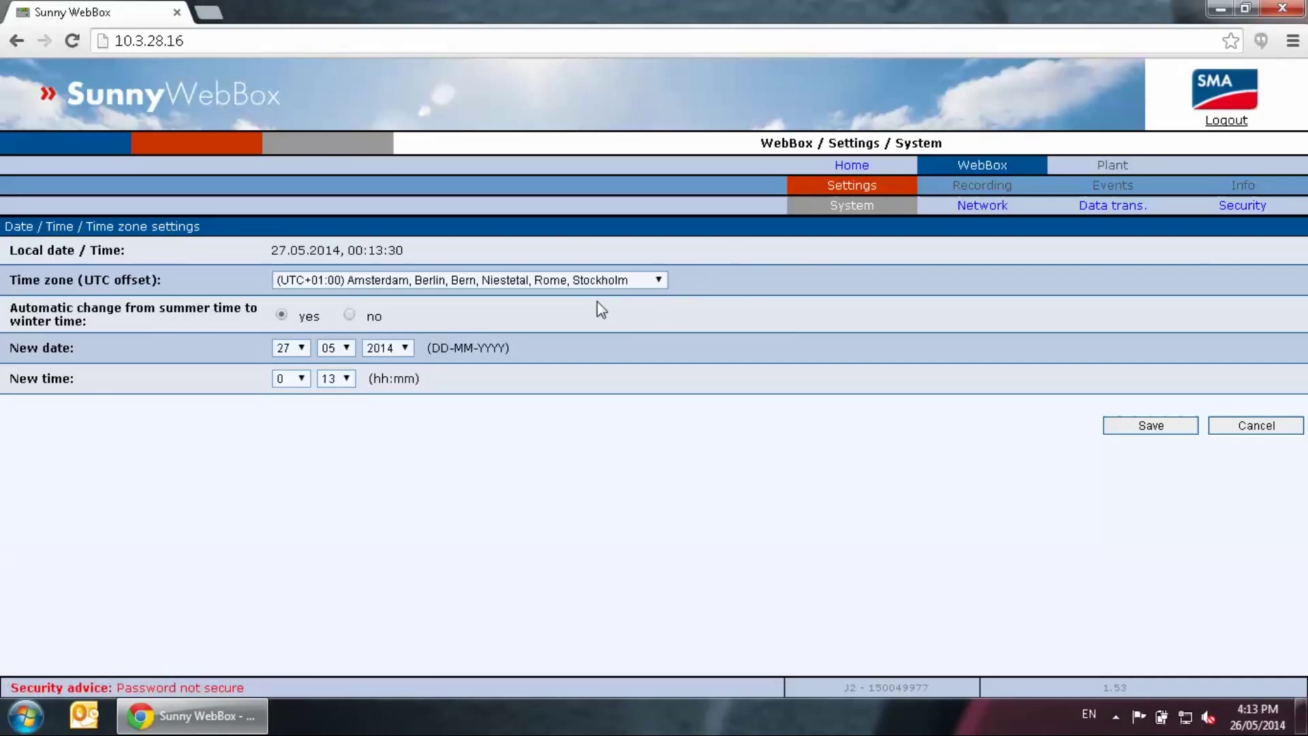
{"action": "left_click", "coordinate": [600, 282]}
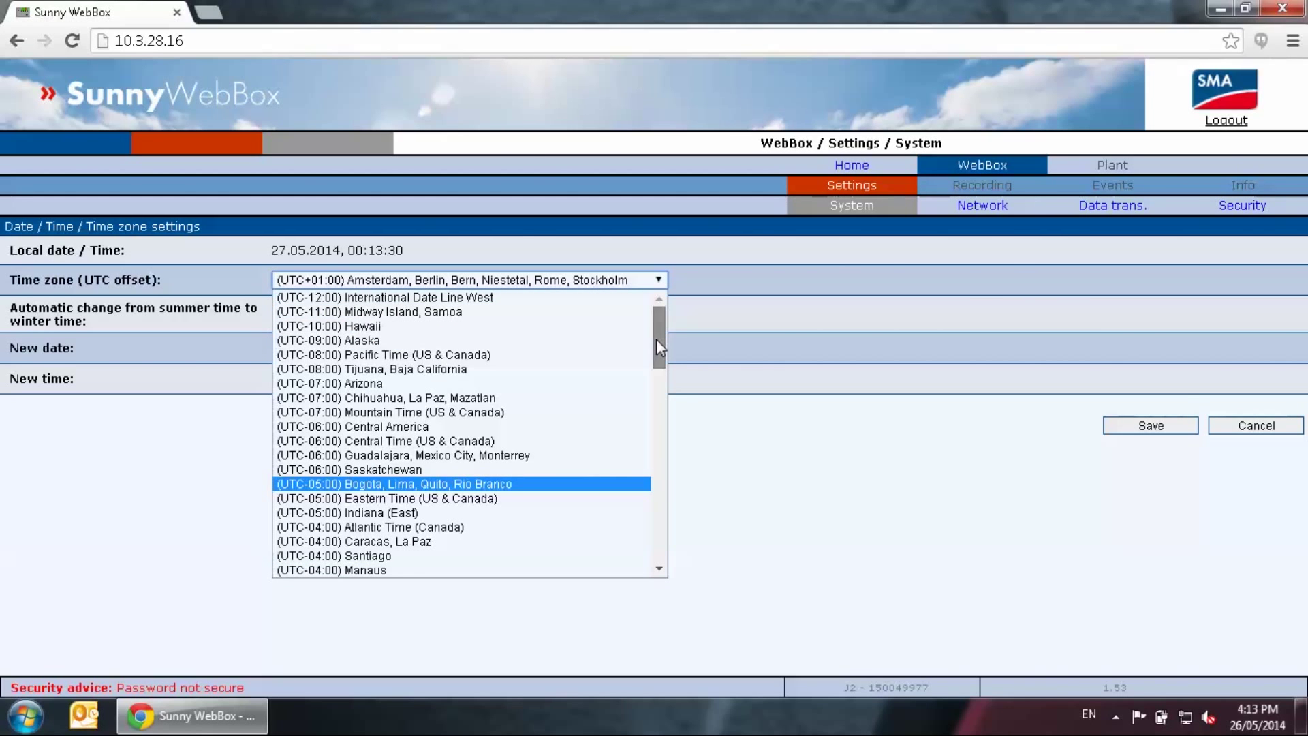
{"action": "left_click_drag", "start_coordinate": [657, 341], "coordinate": [631, 540]}
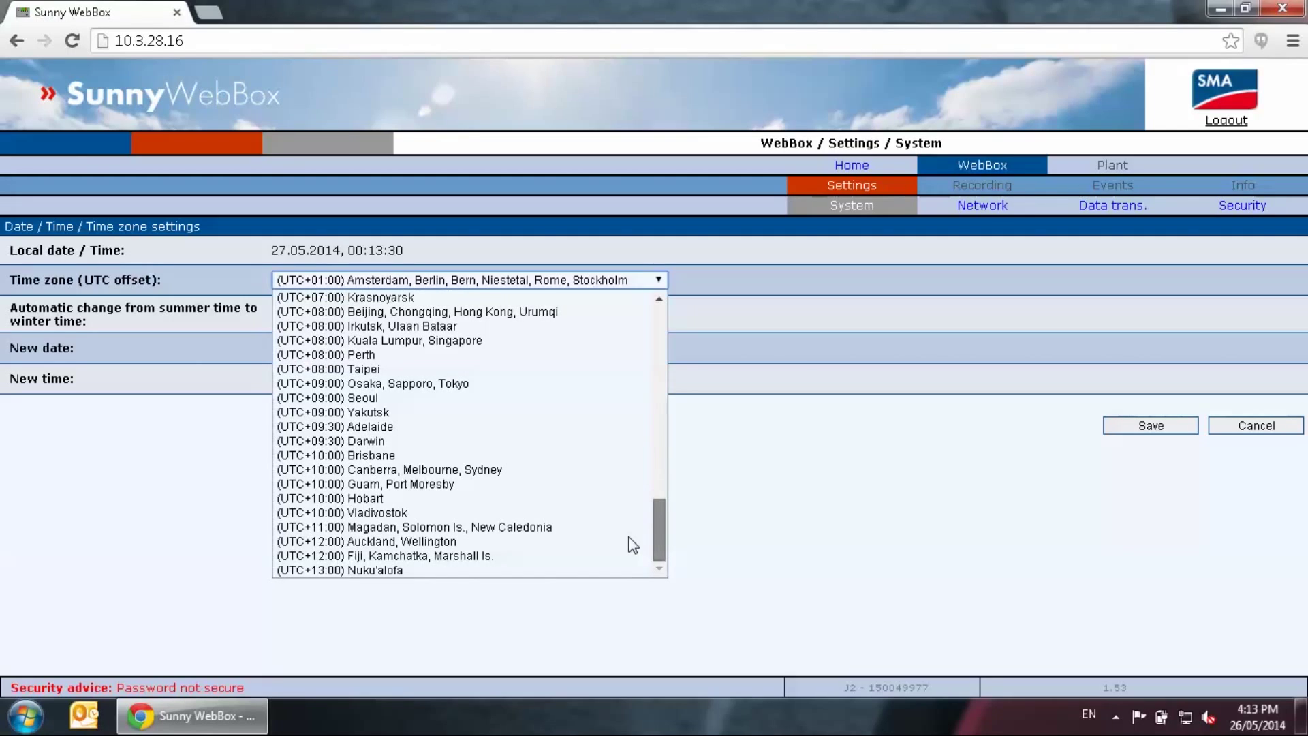
{"action": "left_click", "coordinate": [586, 469]}
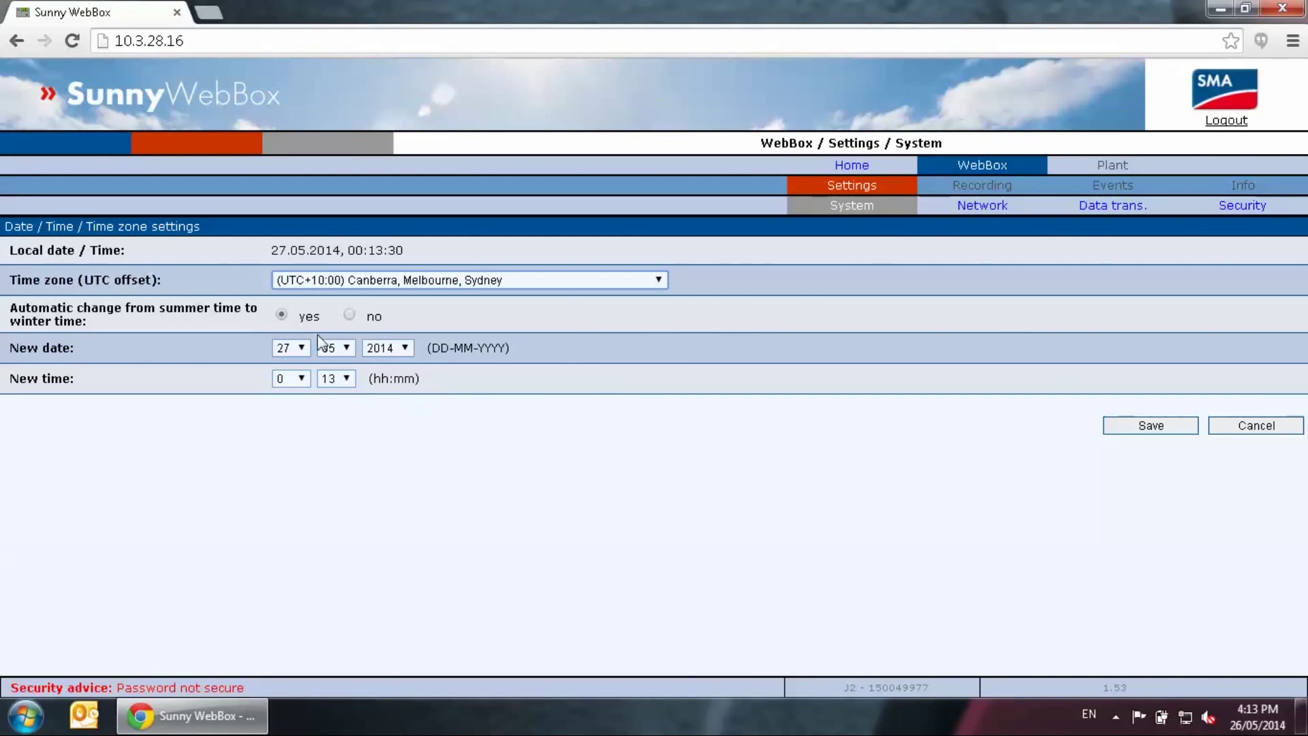
{"action": "left_click", "coordinate": [304, 378]}
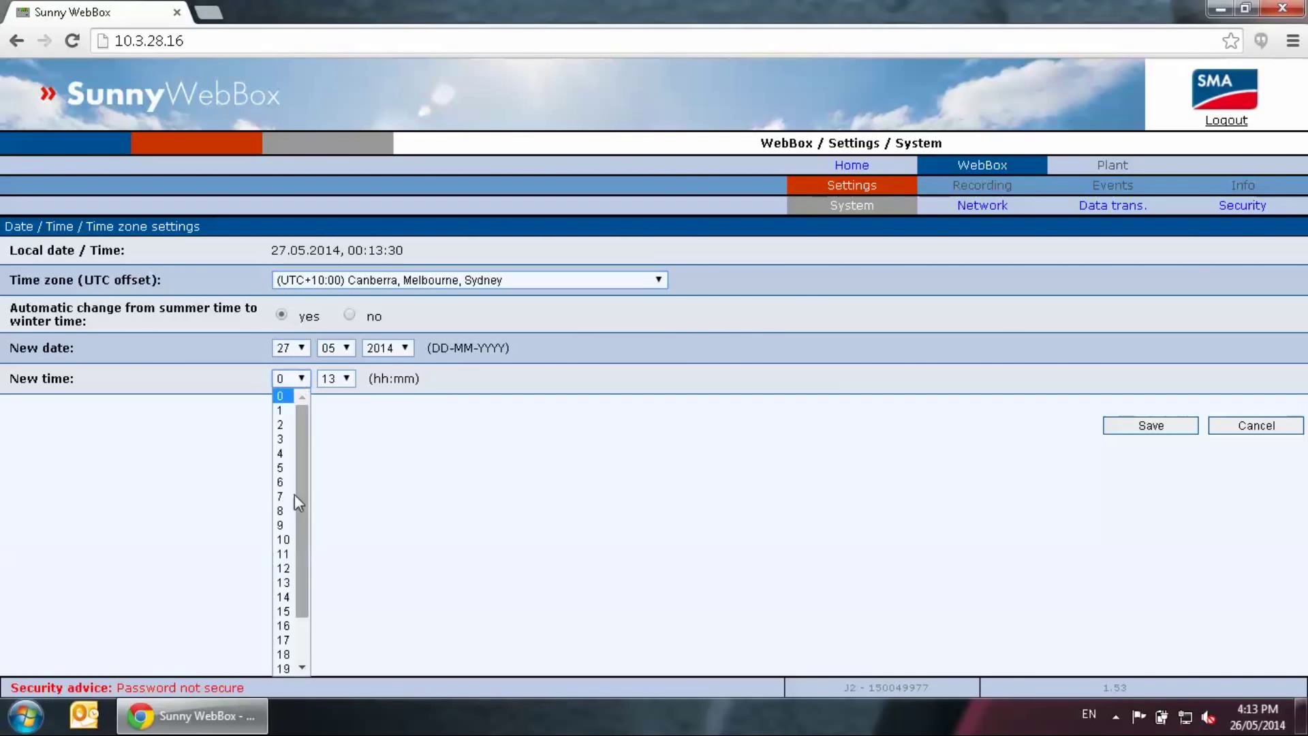
{"action": "left_click", "coordinate": [282, 568]}
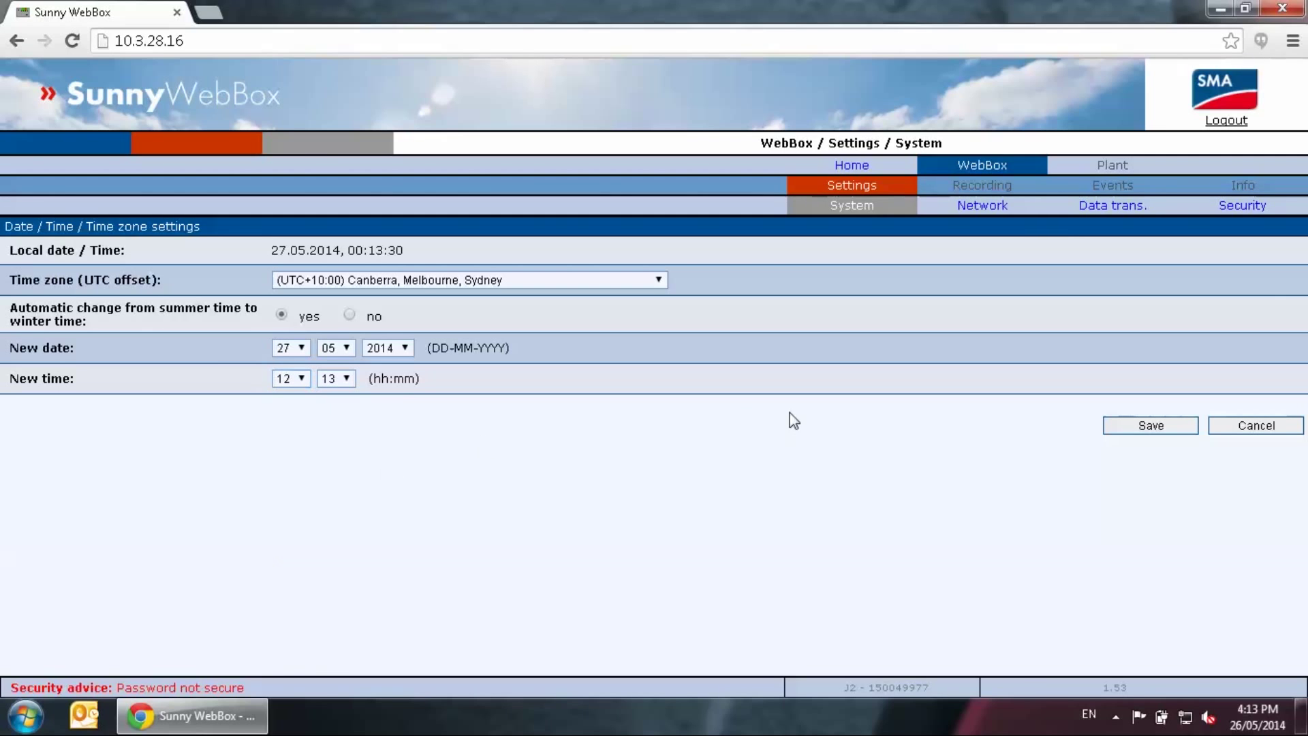
{"action": "left_click", "coordinate": [1135, 428]}
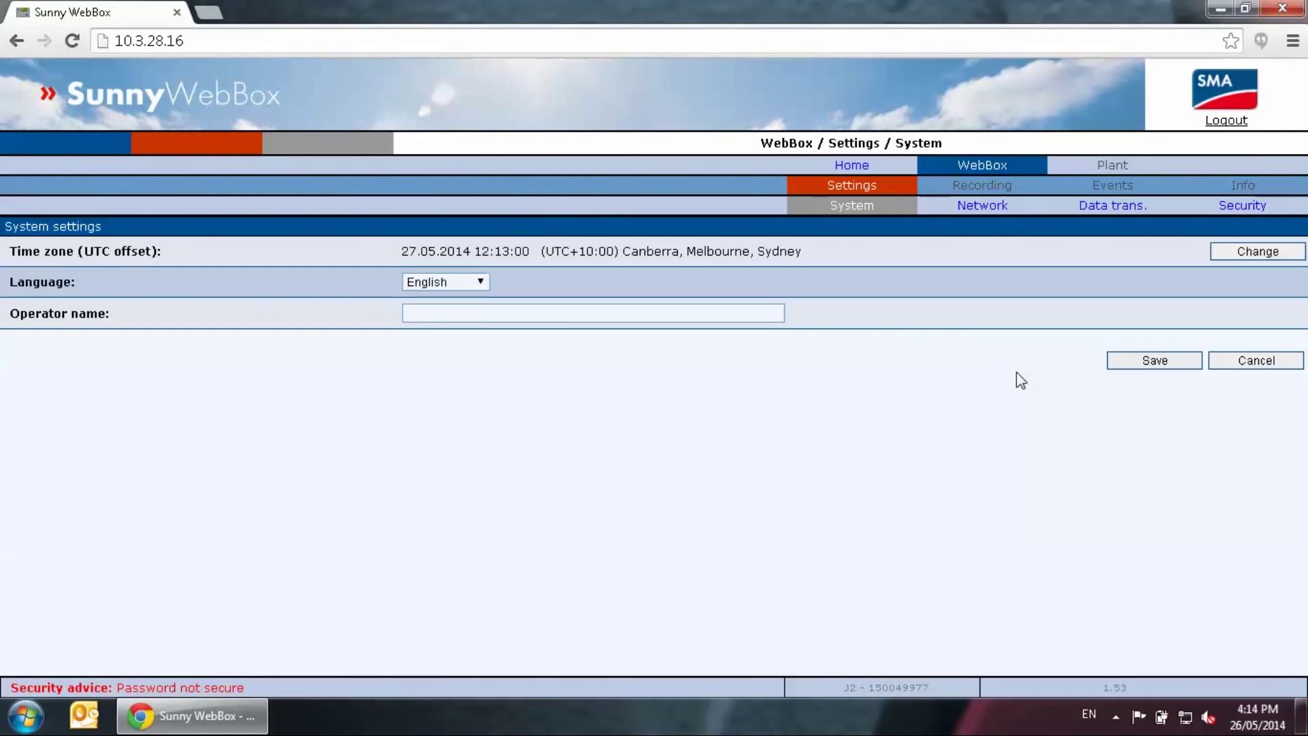
Name the plant 'SMA Australia Webbox test', set upload frequency 20x and unlimited upload attempts
{"action": "left_click", "coordinate": [1112, 208]}
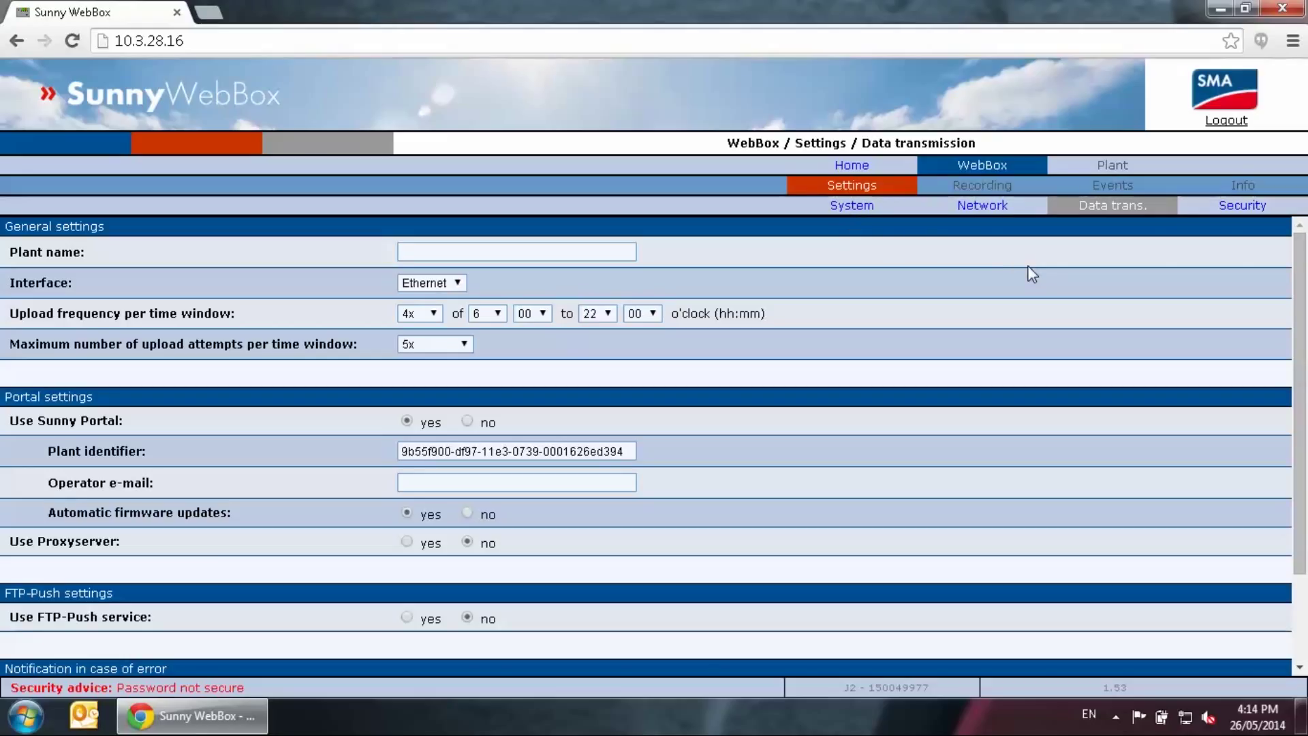
{"action": "left_click", "coordinate": [560, 253]}
{"action": "type", "text": "SMA Australia "}
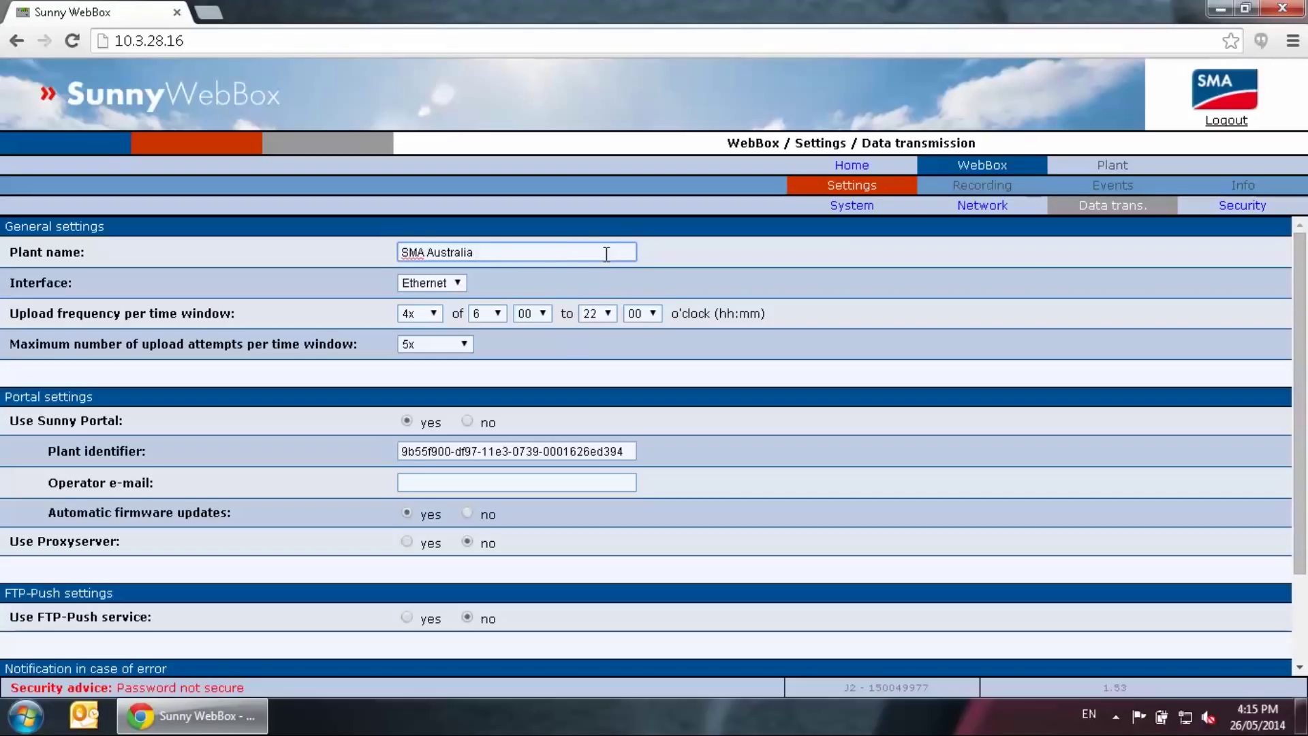
{"action": "type", "text": "Webbox test"}
{"action": "left_click", "coordinate": [434, 314]}
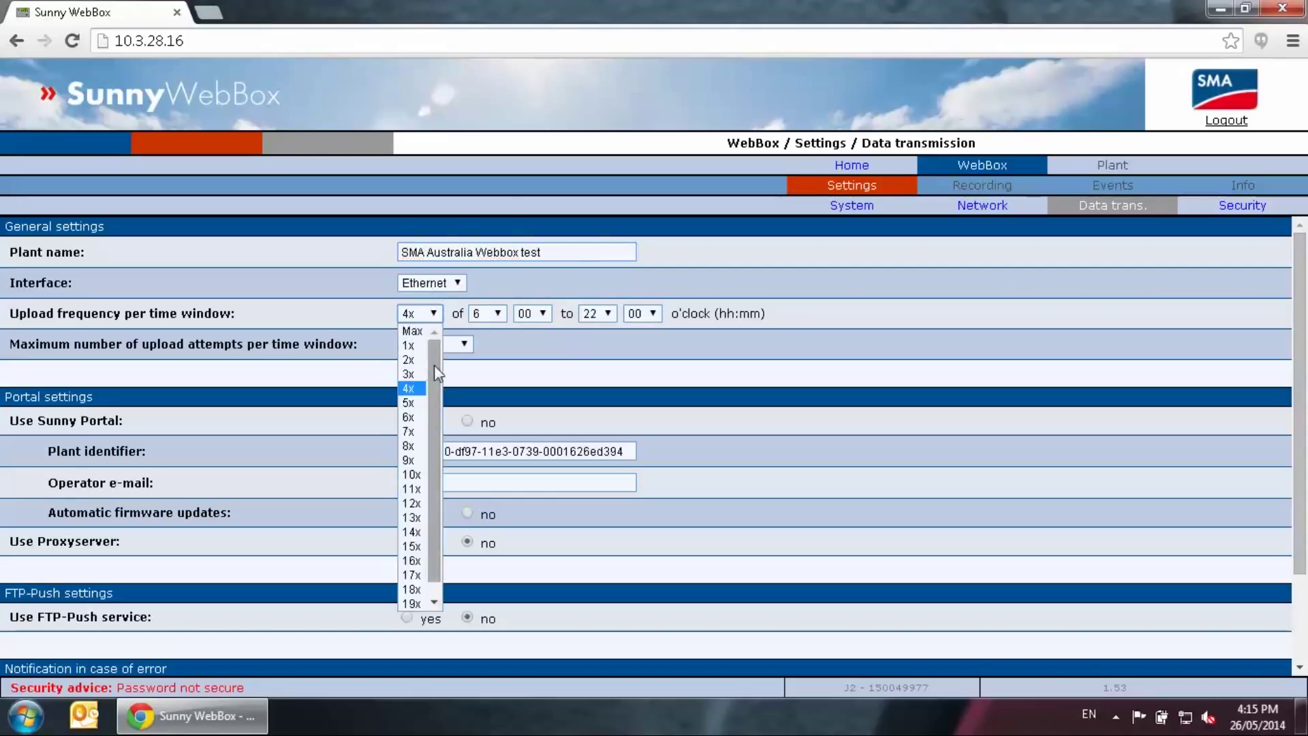
{"action": "left_click", "coordinate": [411, 604]}
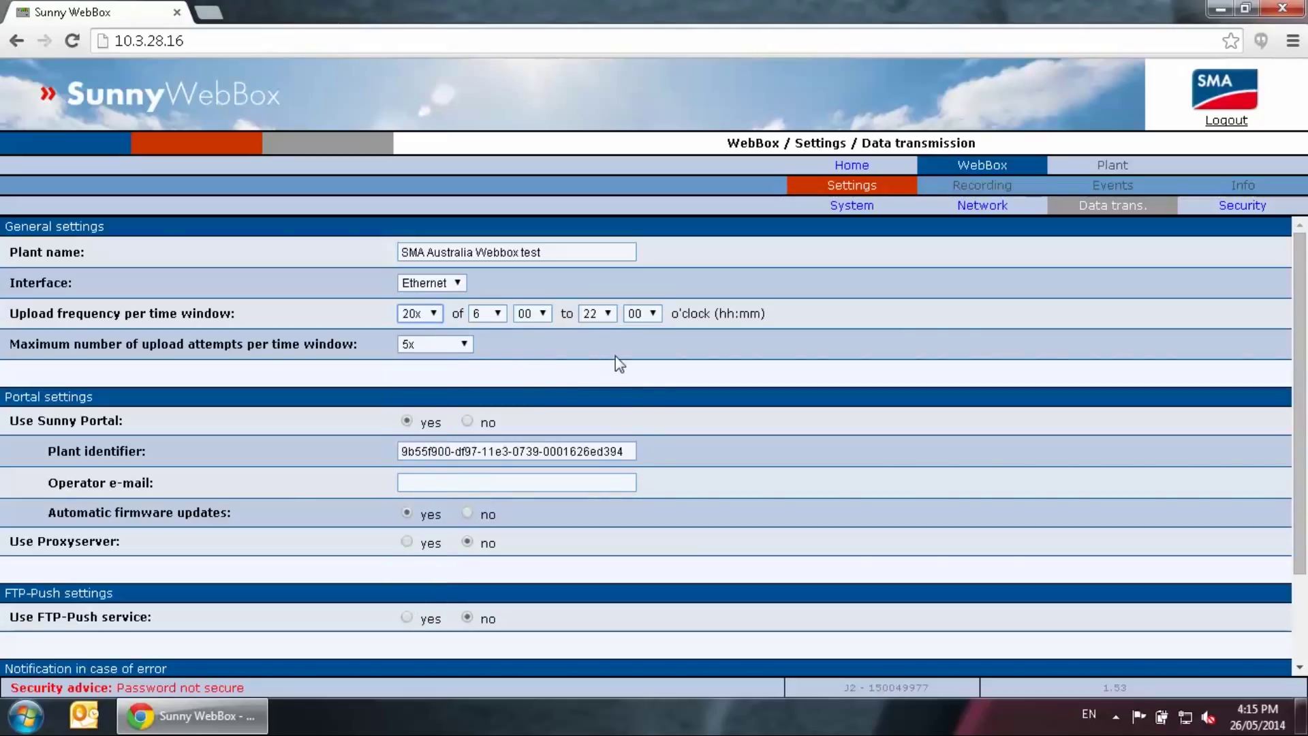
{"action": "left_click", "coordinate": [451, 345]}
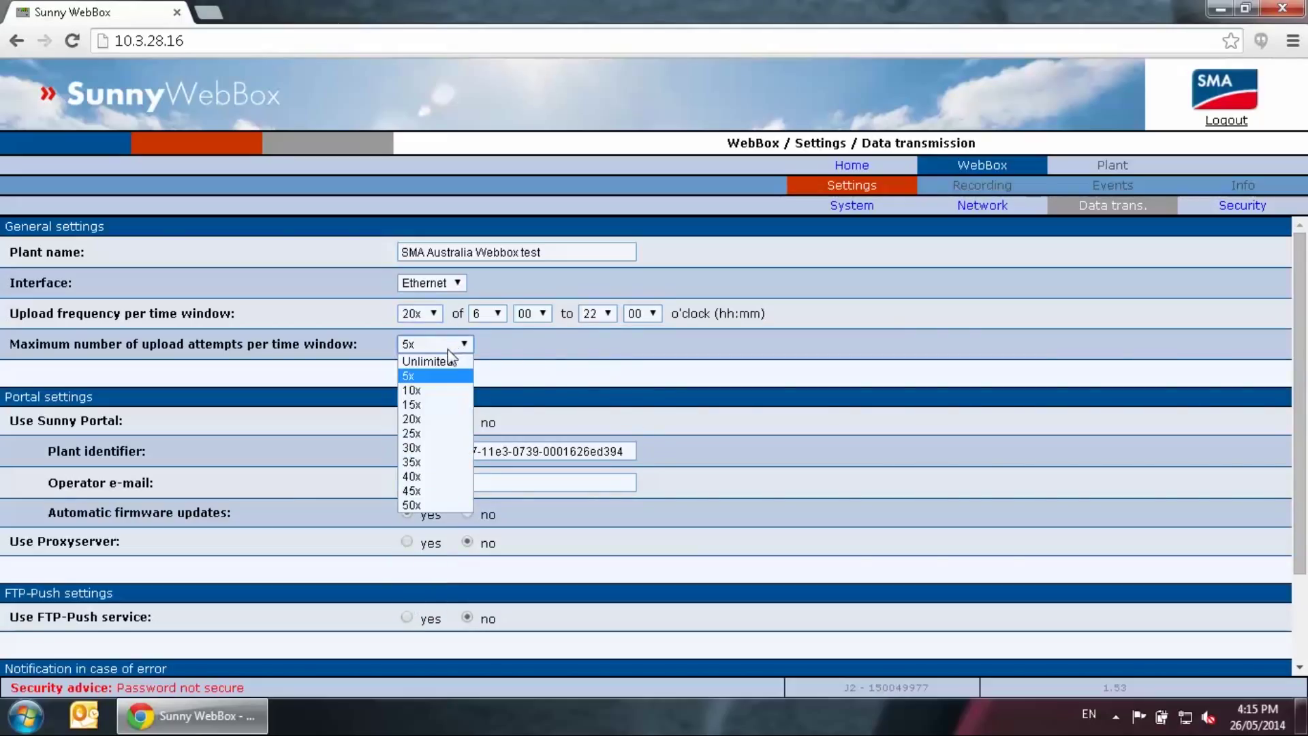
{"action": "left_click", "coordinate": [442, 361]}
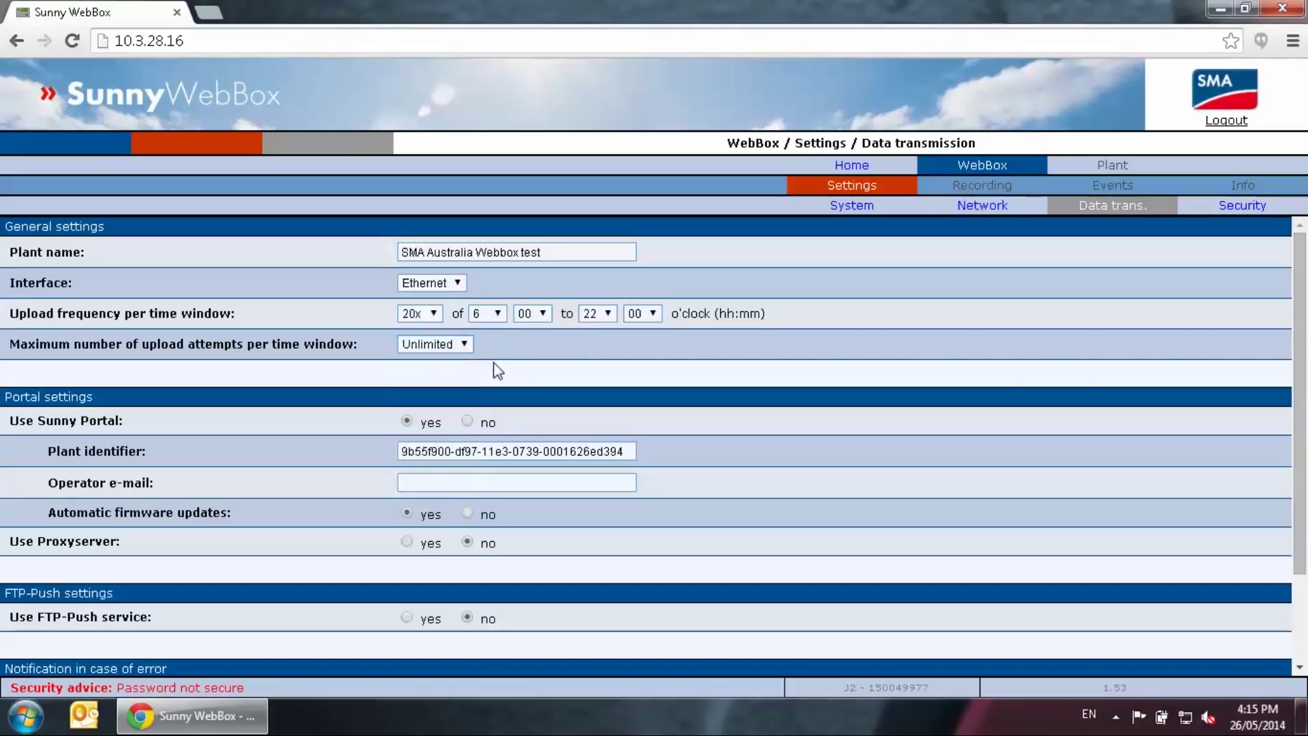
{"action": "left_click", "coordinate": [449, 452]}
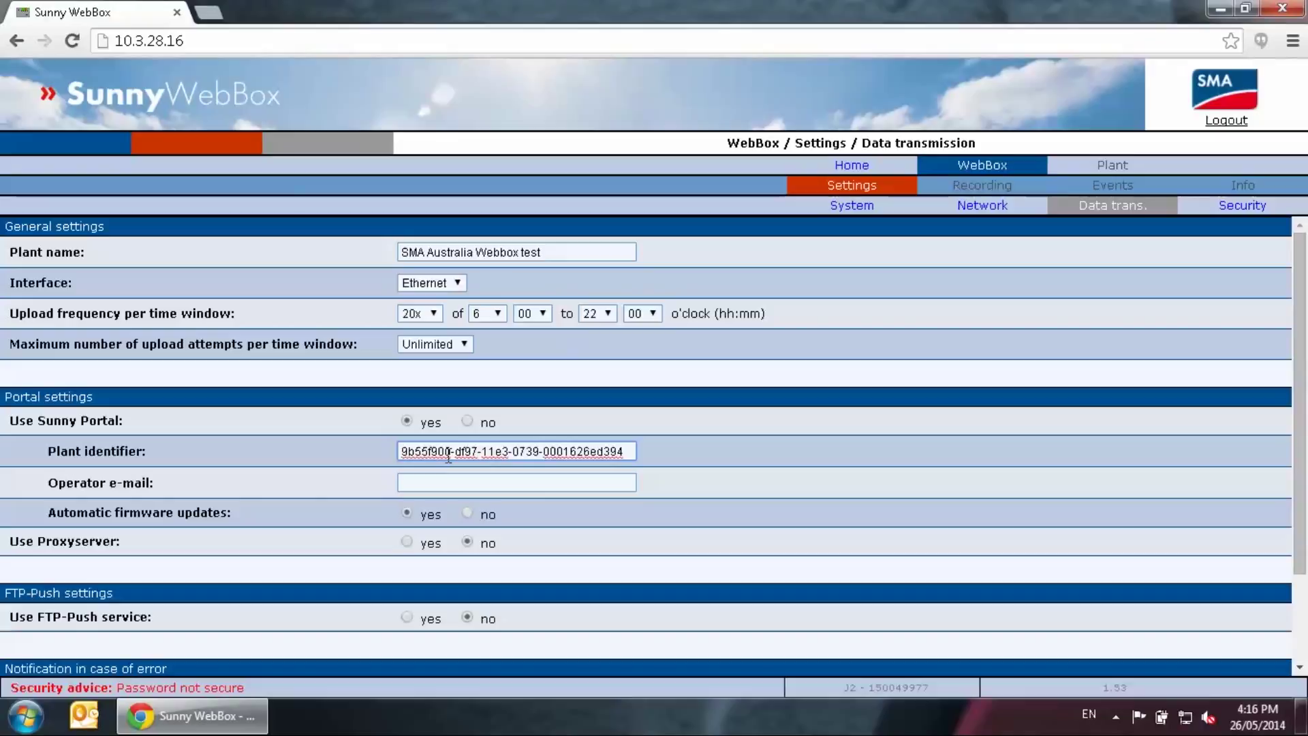
Set the plant identifier to smaaustest001 and enter the operator's e-mail address
{"action": "key", "text": "ctrl+a"}
{"action": "type", "text": "sma"}
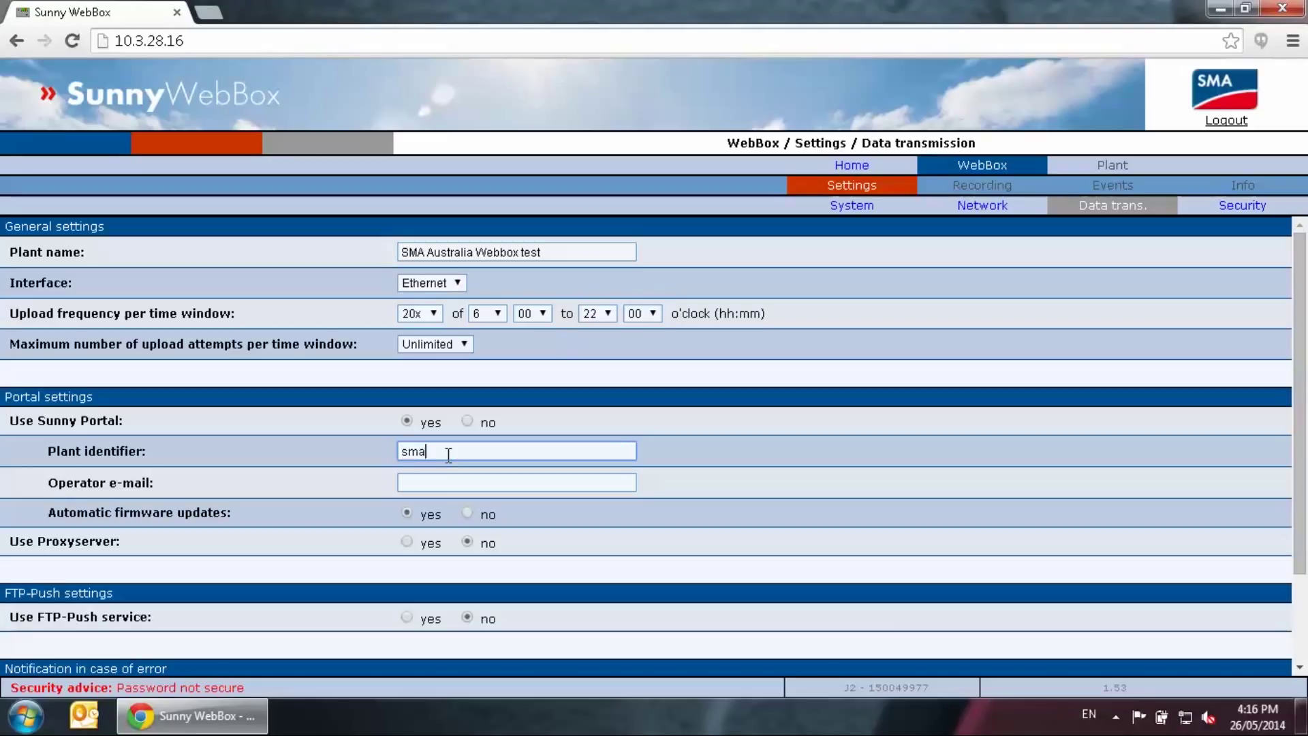
{"action": "type", "text": "austest001"}
{"action": "left_click", "coordinate": [467, 482]}
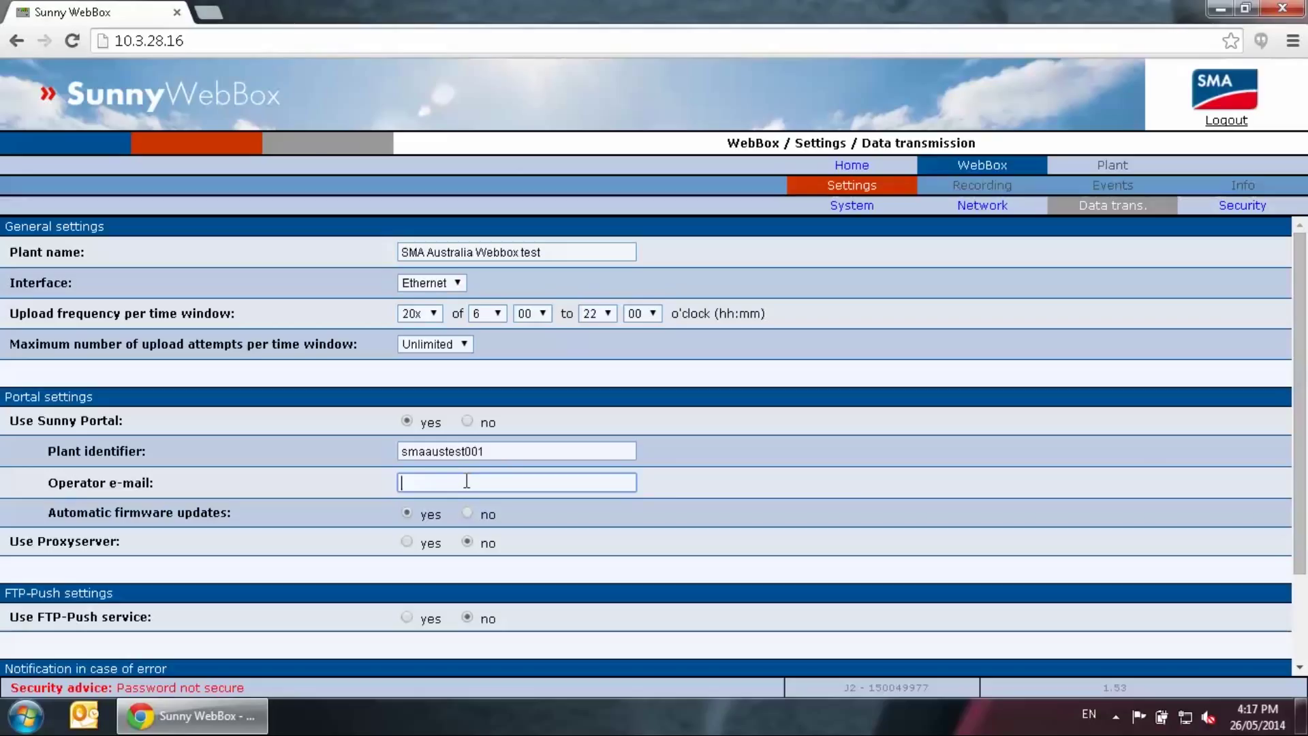
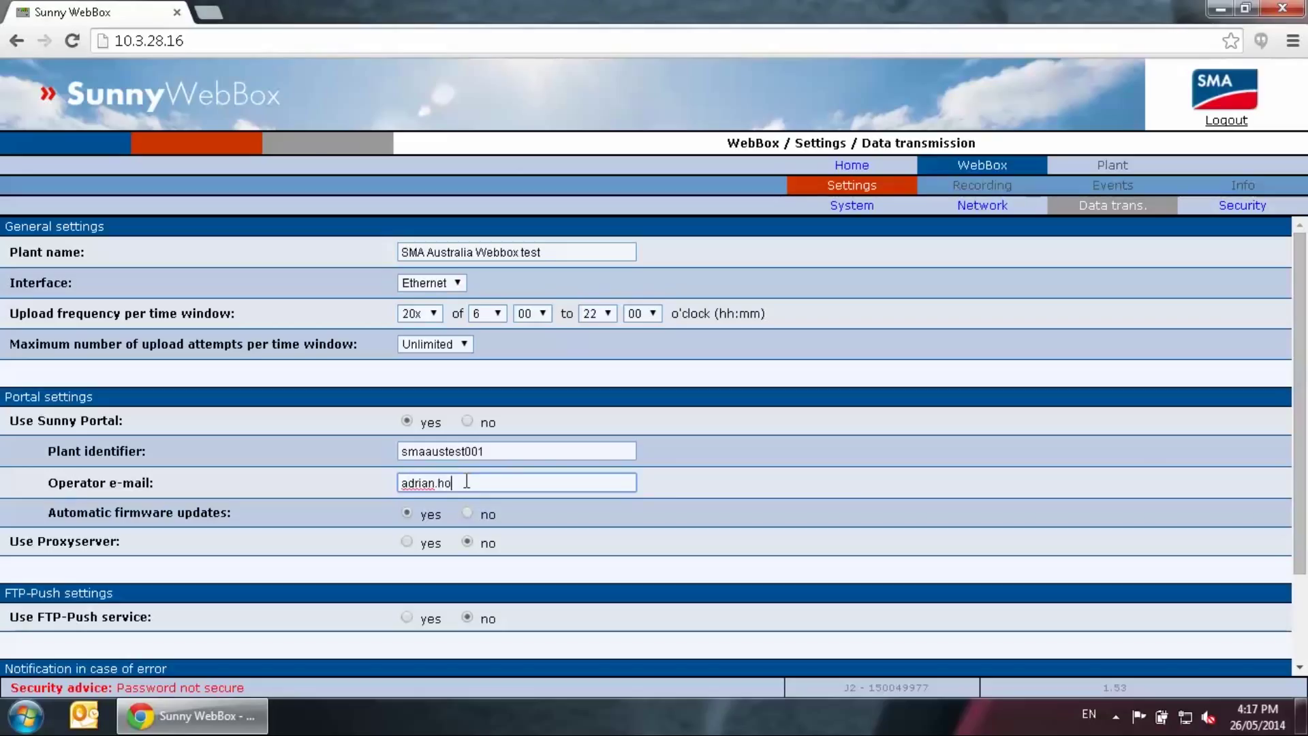
Leave Use Proxyserver at no and save the data transmission settings
{"action": "scroll", "coordinate": [468, 490], "scroll_direction": "down", "scroll_amount": 1}
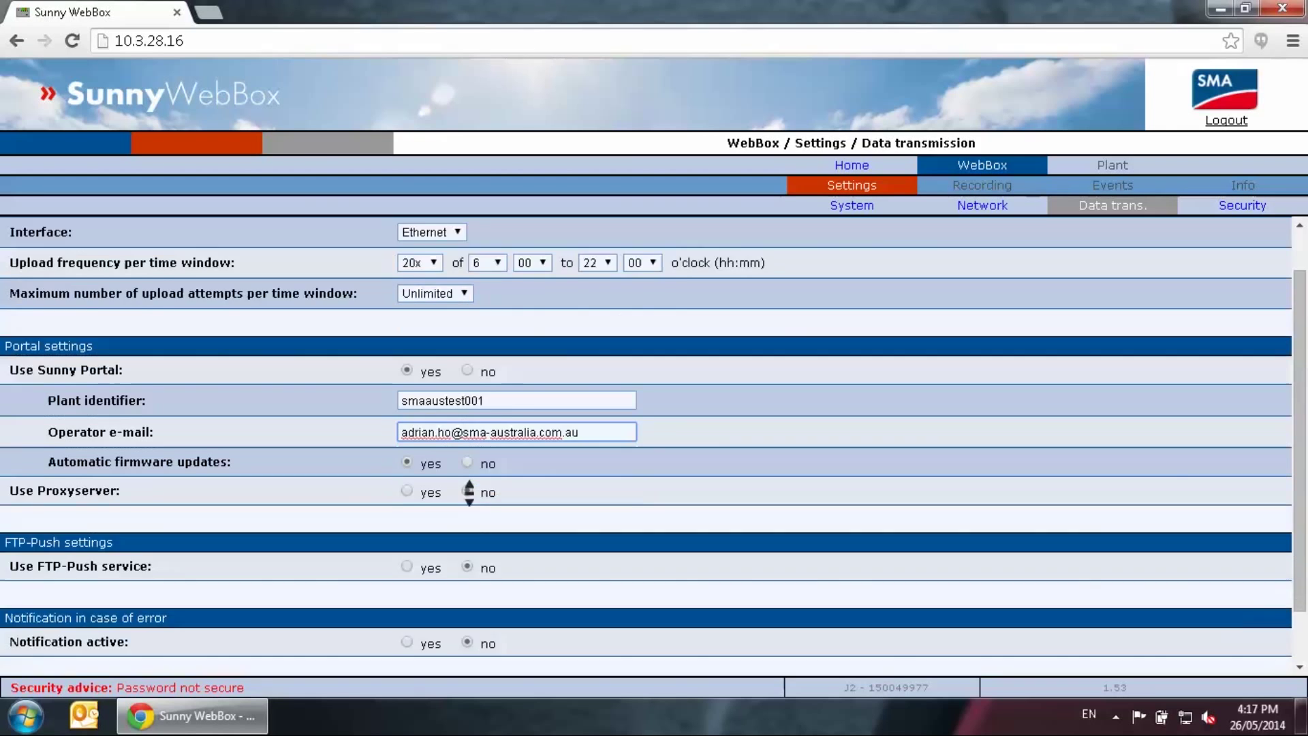
{"action": "scroll", "coordinate": [468, 491], "scroll_direction": "down", "scroll_amount": 1}
{"action": "left_click", "coordinate": [407, 440]}
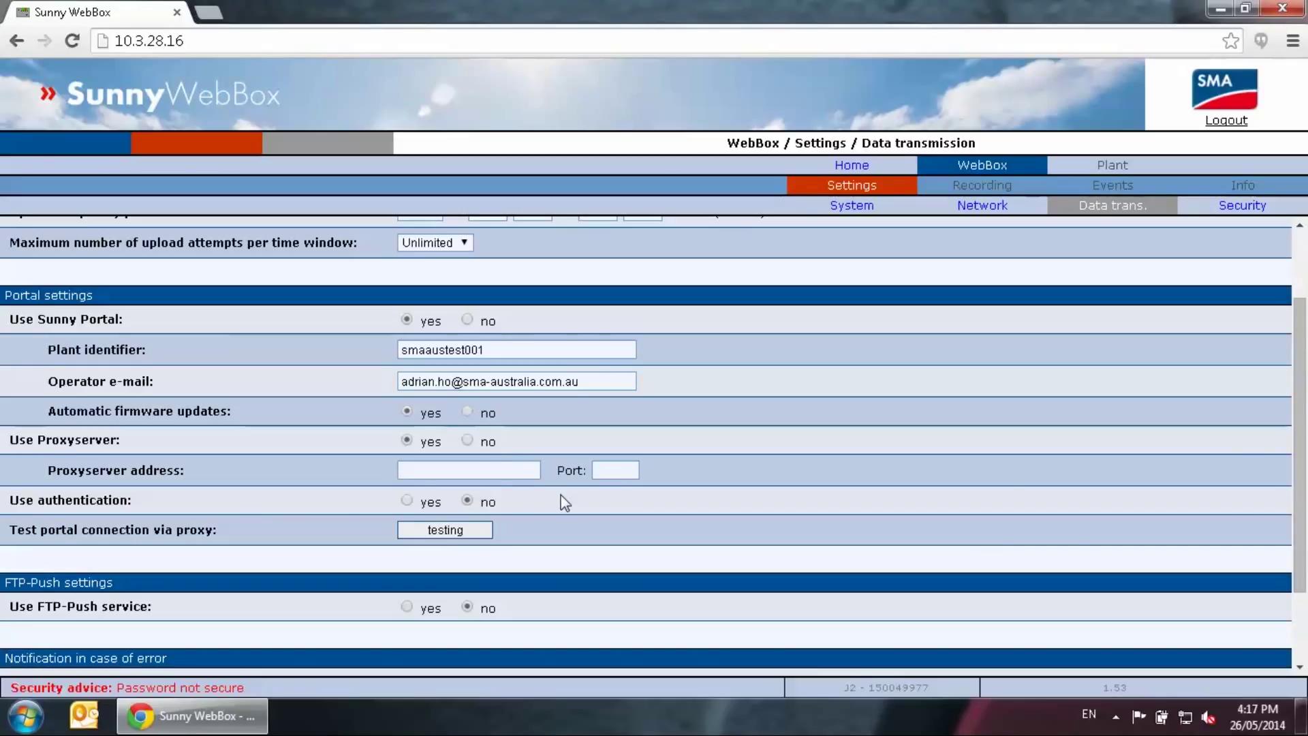
{"action": "left_click", "coordinate": [467, 441]}
{"action": "left_click", "coordinate": [1150, 670]}
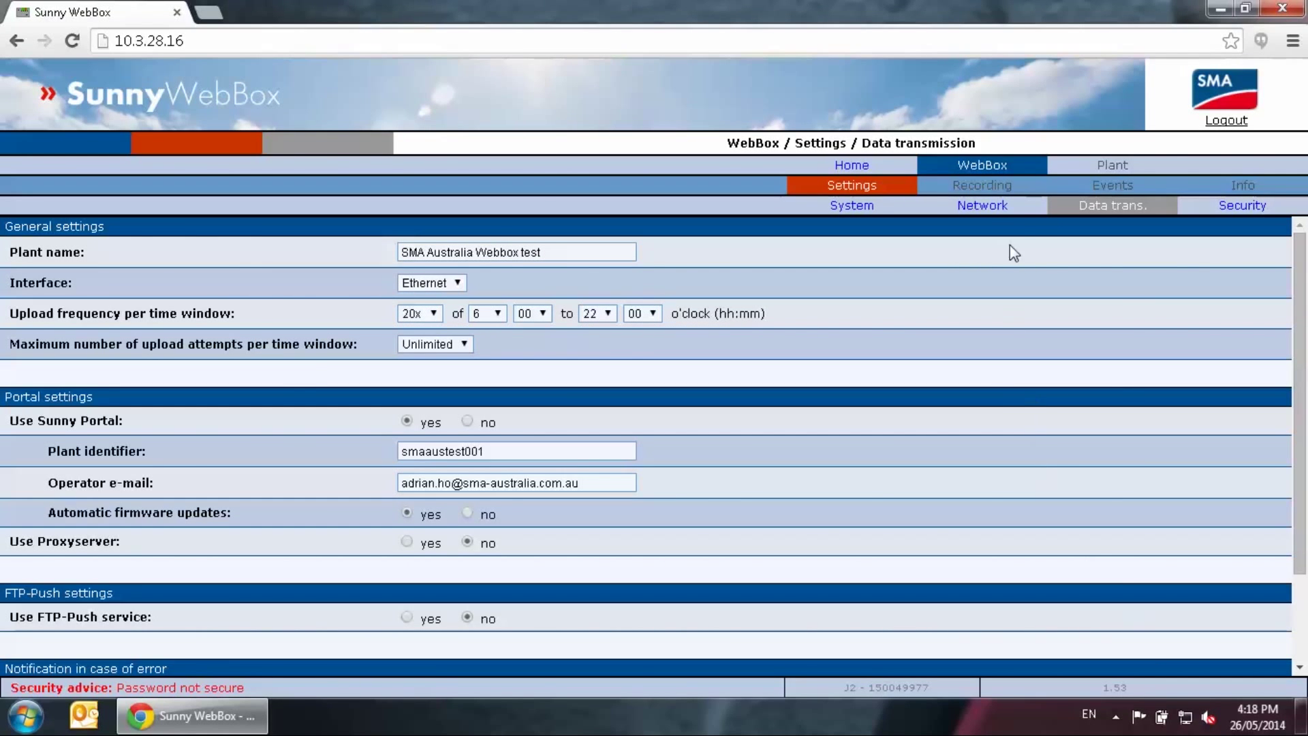
Open the Info page and register with Sunny Portal, which gets no response
{"action": "left_click", "coordinate": [984, 166]}
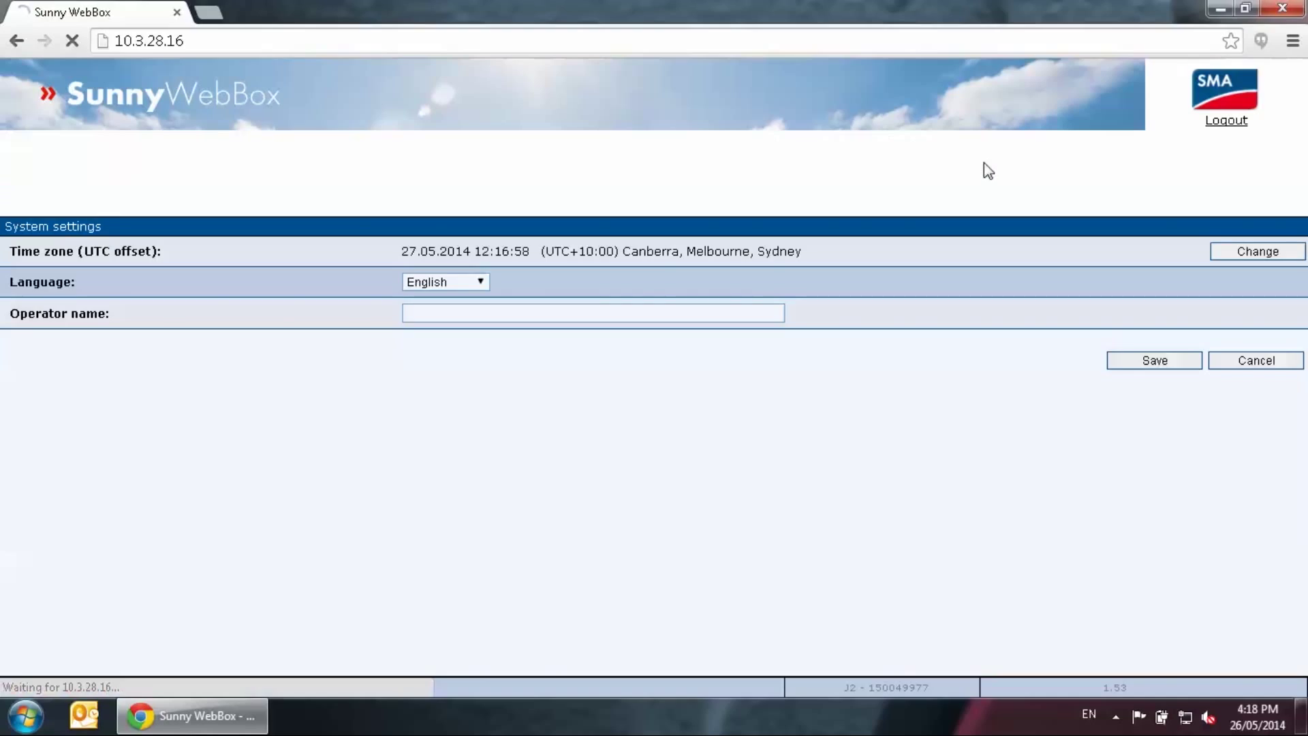
{"action": "left_click", "coordinate": [1244, 193]}
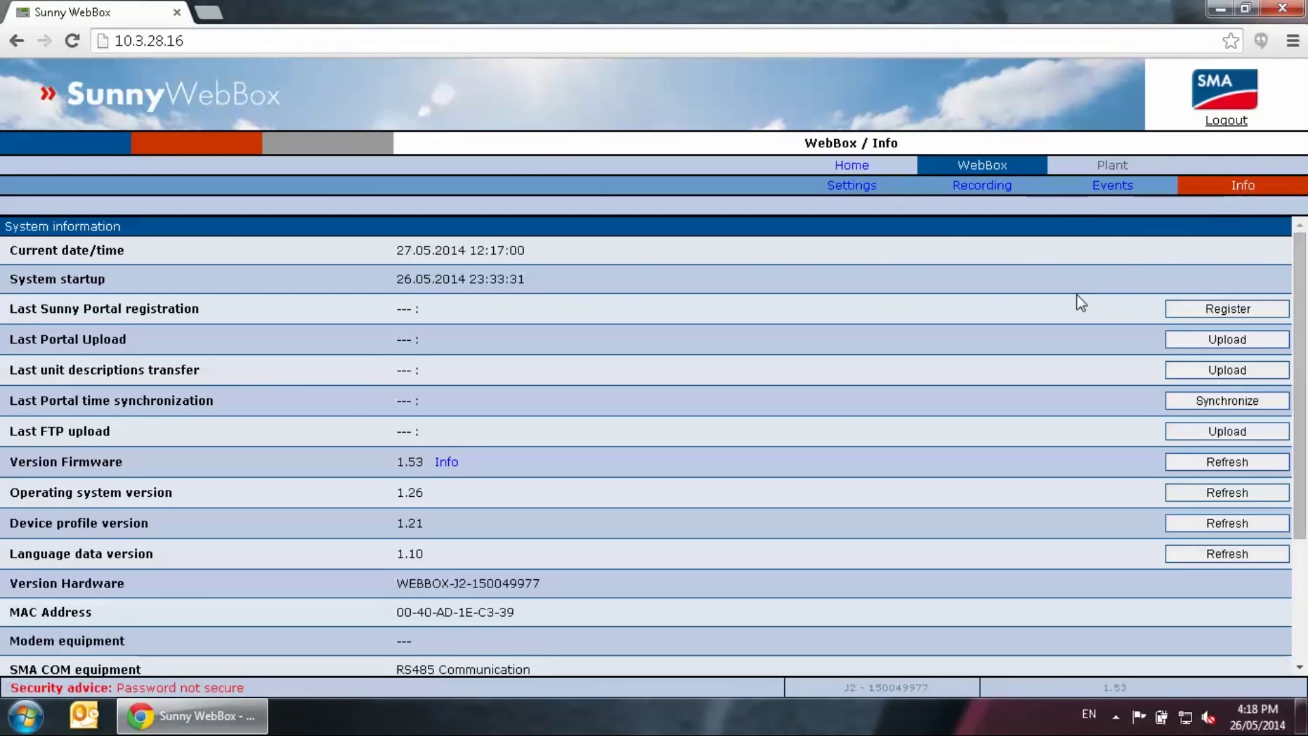
{"action": "left_click", "coordinate": [1228, 312]}
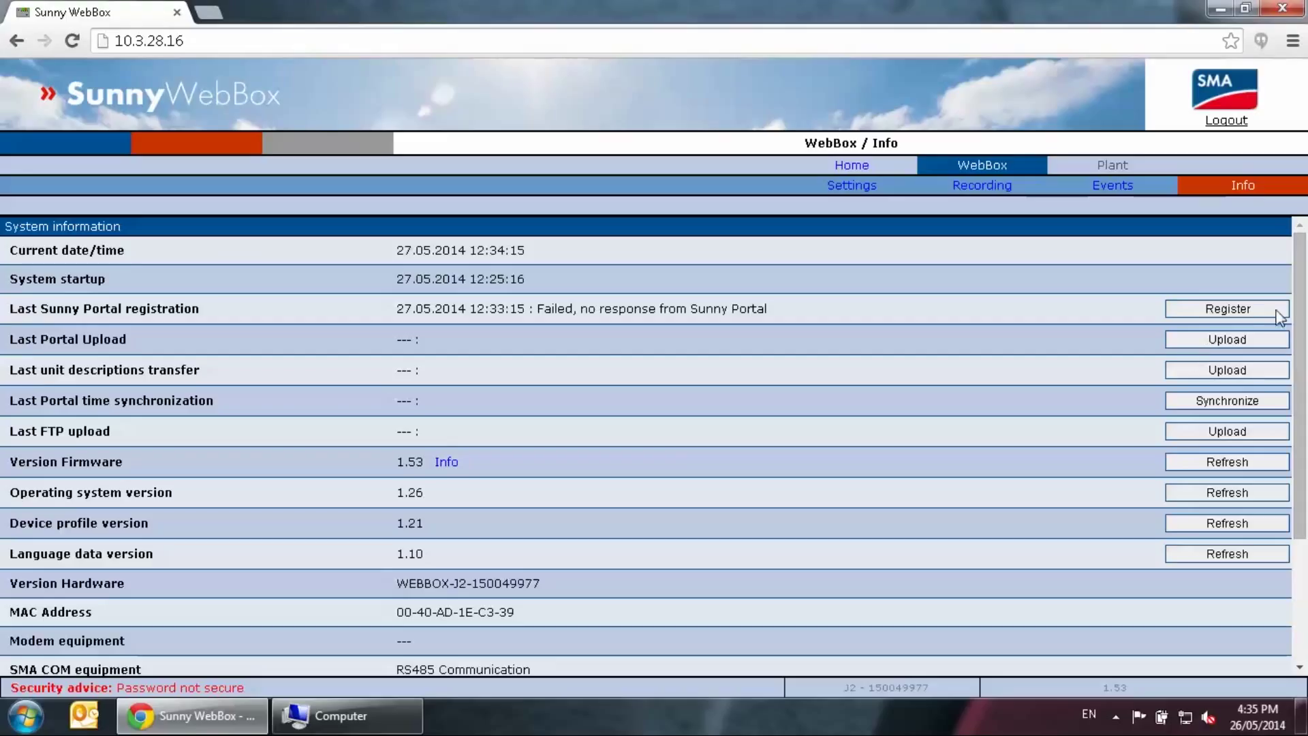
Retry the Sunny Portal registration from the Info page
{"action": "left_click", "coordinate": [1247, 313]}
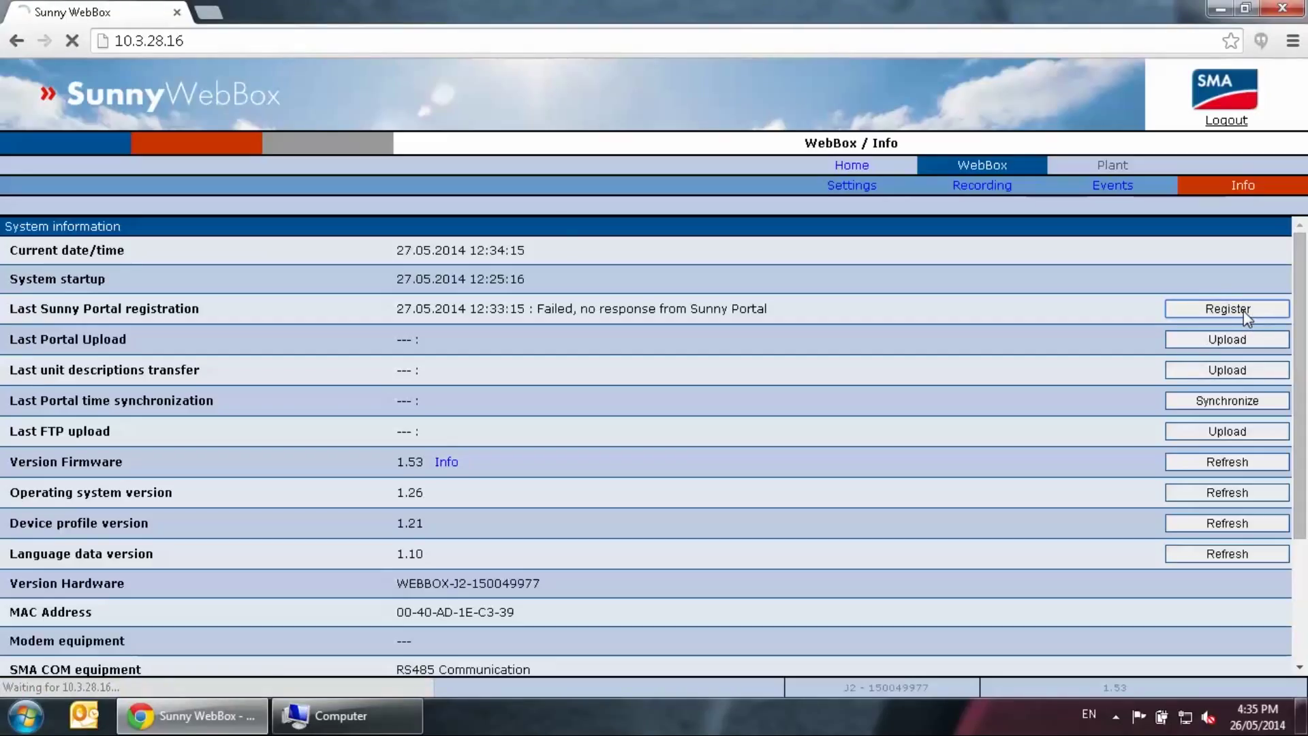